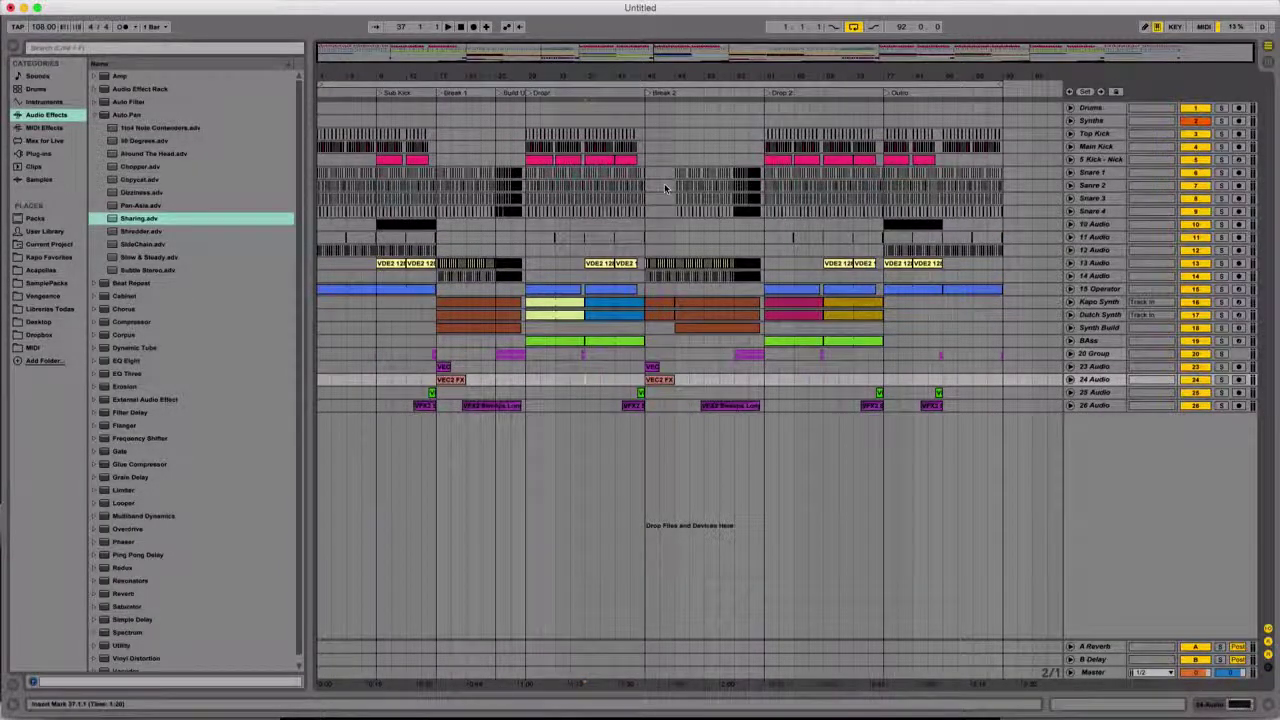
Select the whole arrangement's time range, then clear it and select part of the 24 Audio lane.
drag(1003, 413, 147, 22)
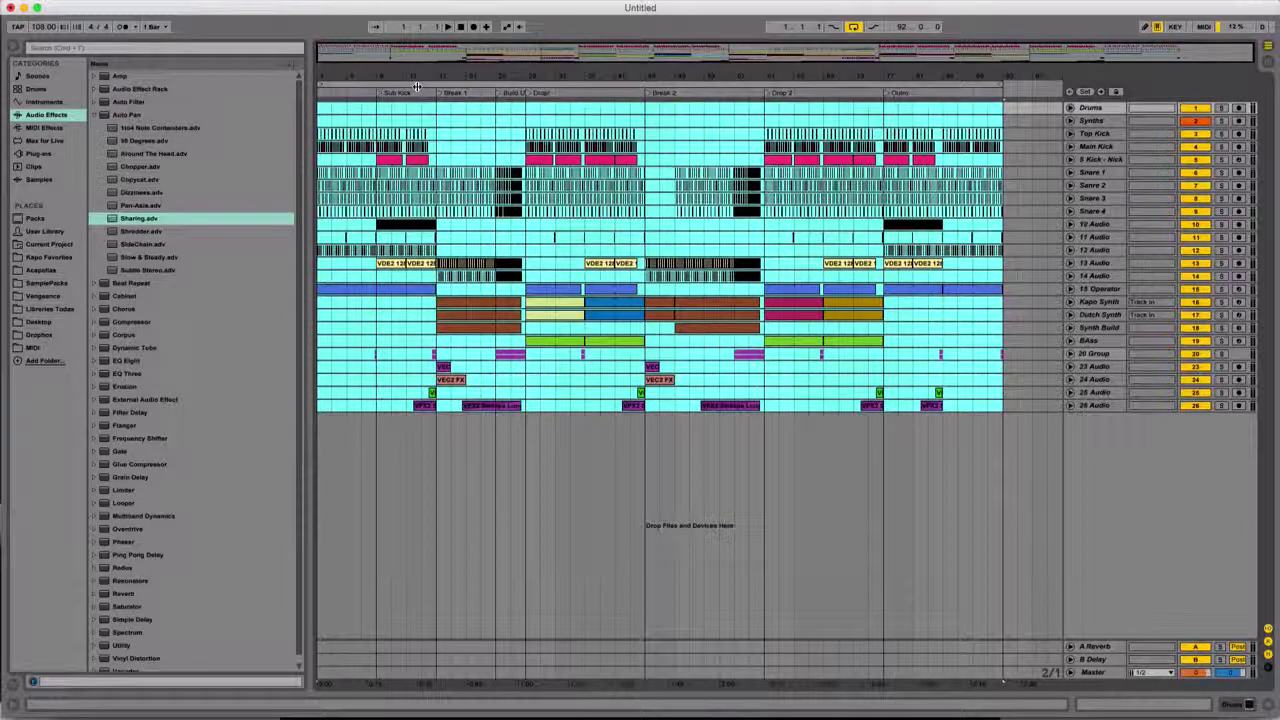
click(803, 403)
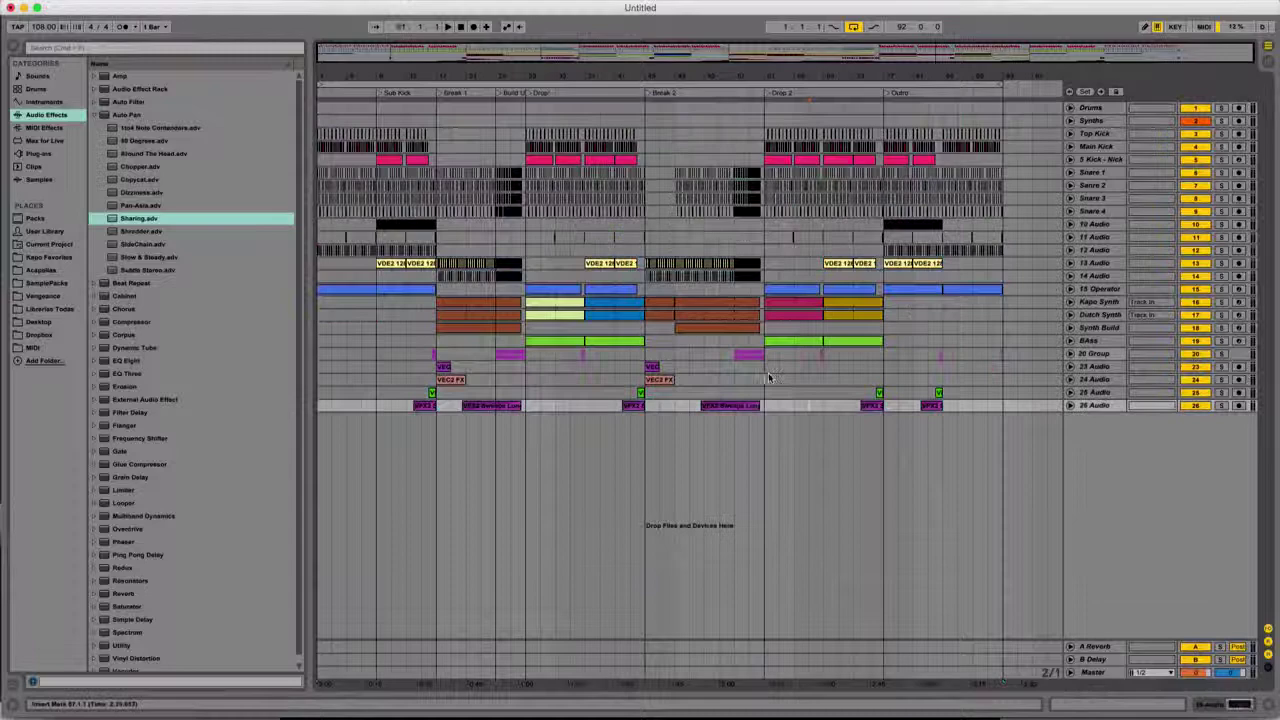
click(800, 380)
Zoom in on the arrangement's opening bars before the Sub Kick section.
mouse_move(388, 78)
mouse_down()
mouse_move(388, 200)
mouse_move(326, 76)
mouse_up()
drag(674, 74, 648, 84)
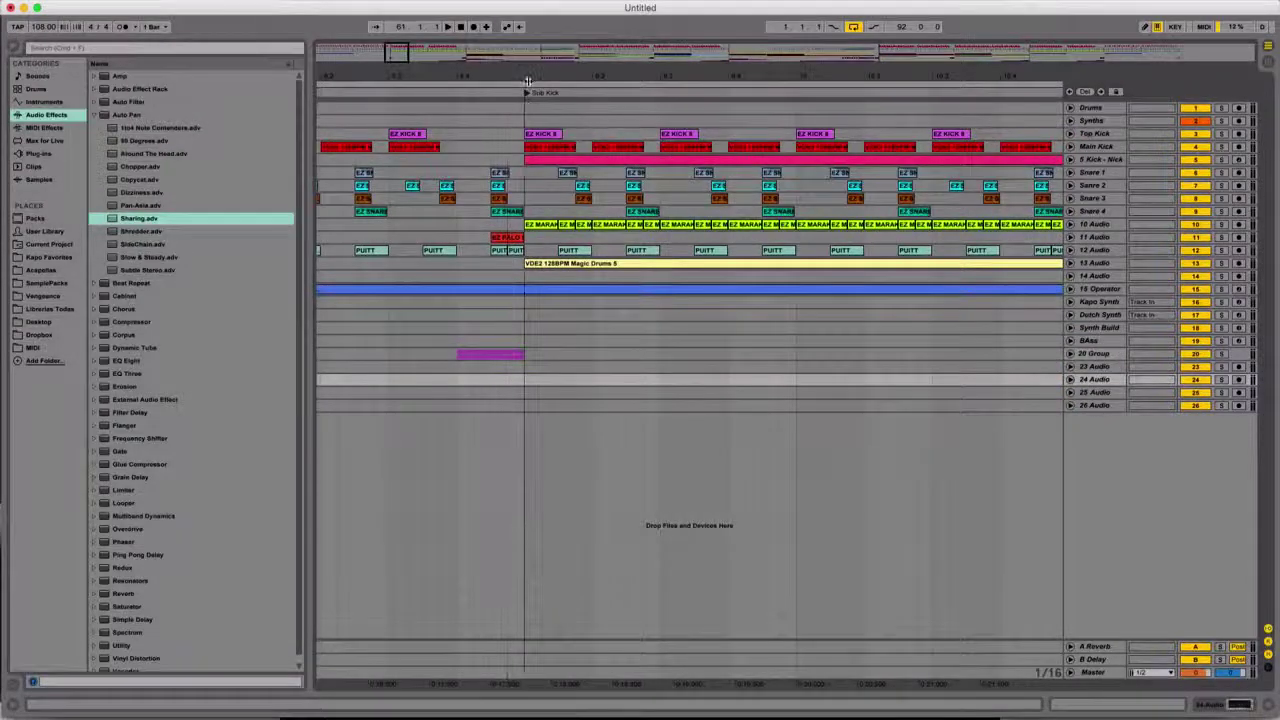
drag(530, 78, 530, 40)
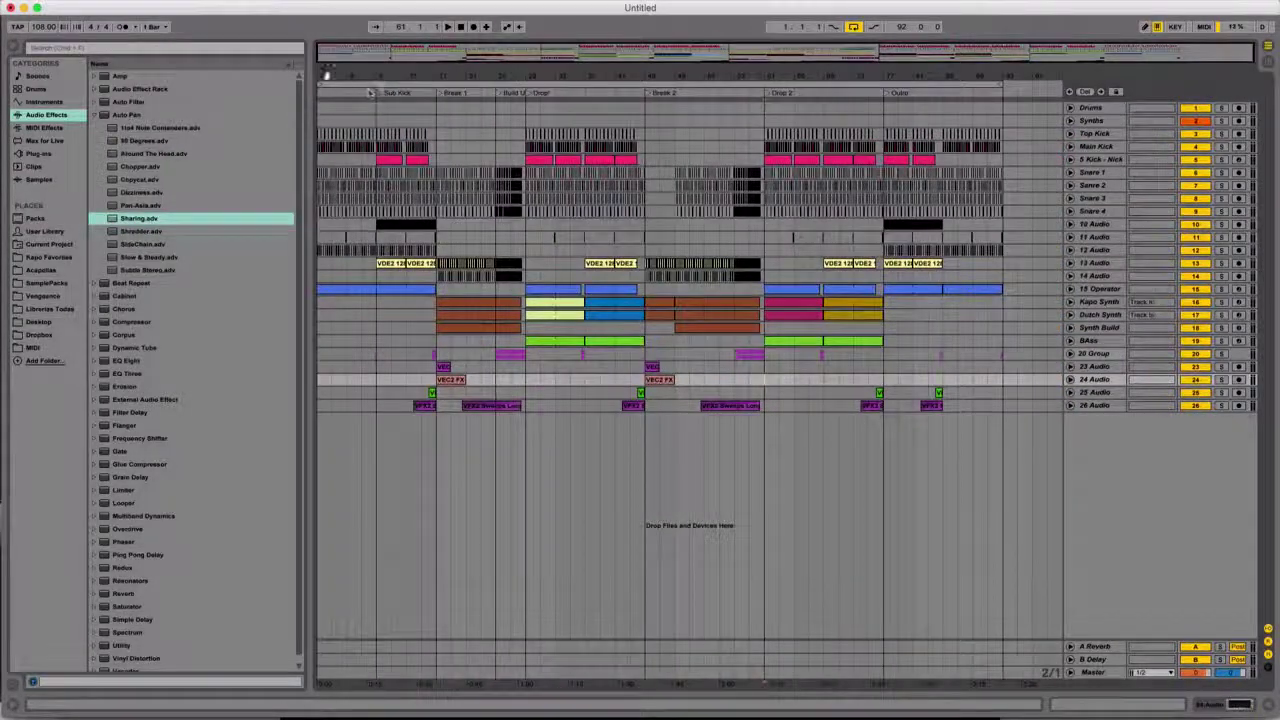
drag(326, 75, 697, 93)
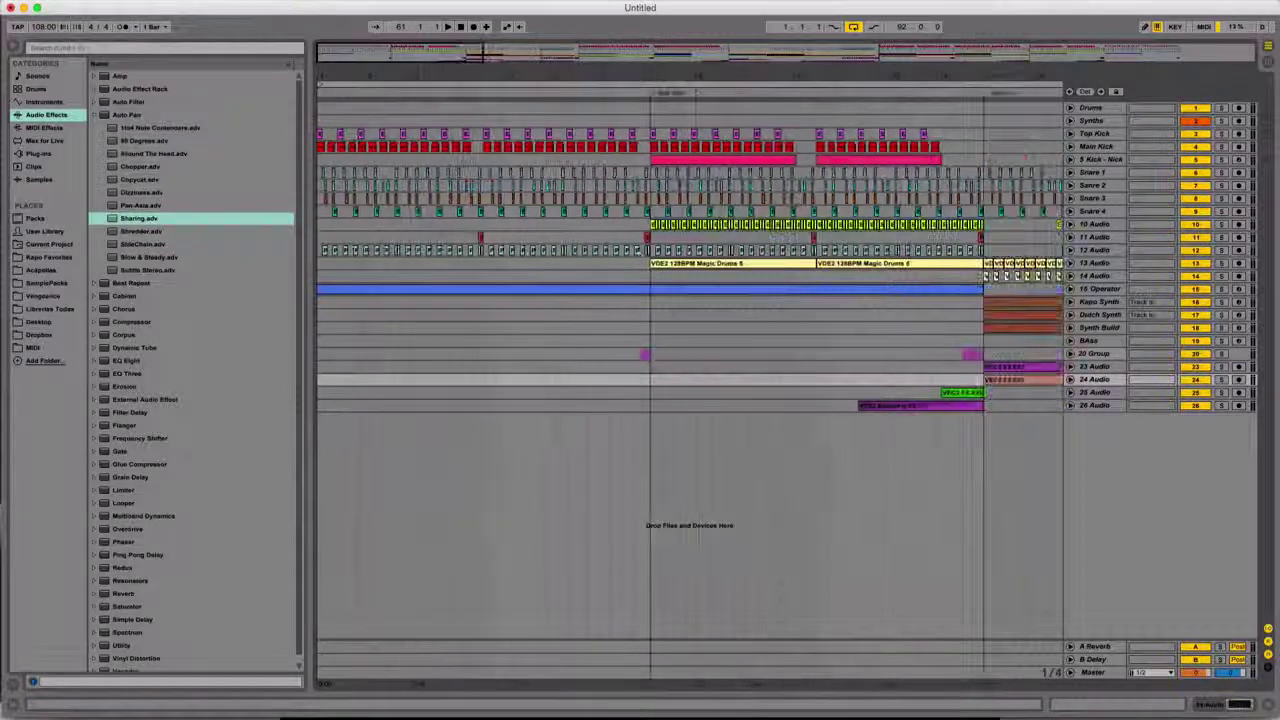
Solo the Top Kick track and play the intro, zooming in closer on the first bars.
drag(648, 313, 228, 56)
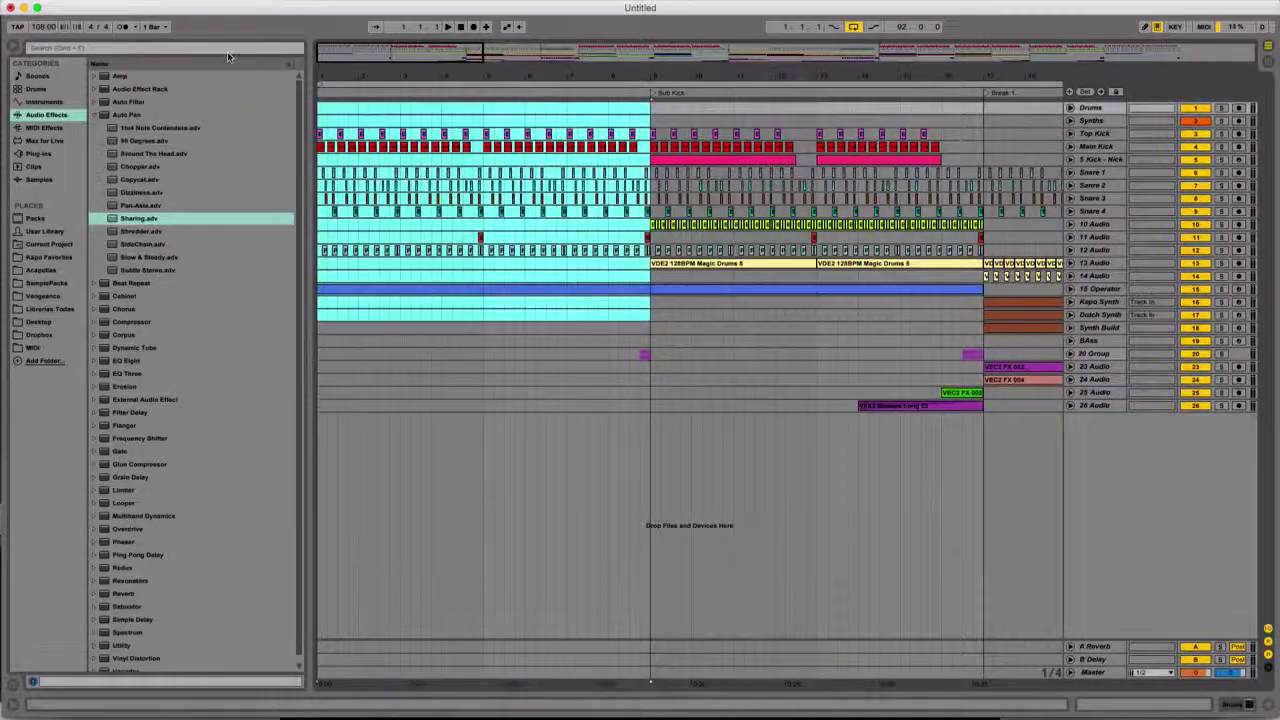
click(1128, 134)
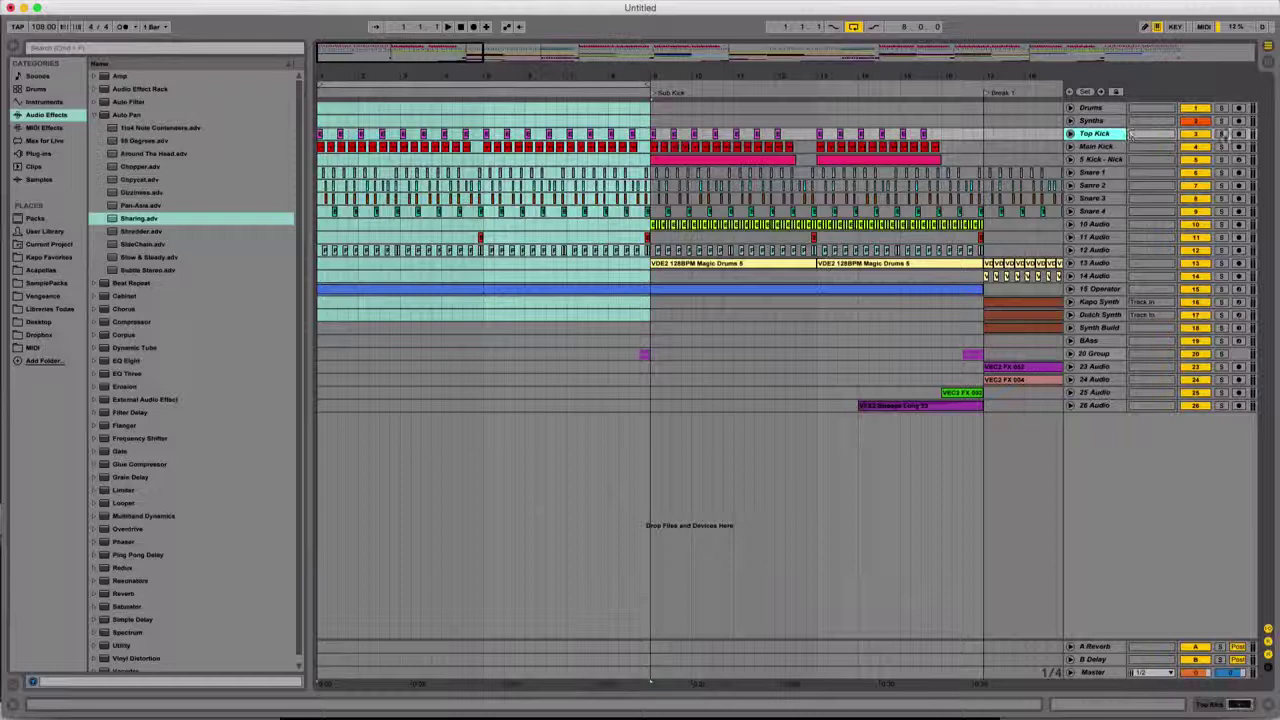
click(1221, 134)
key(space)
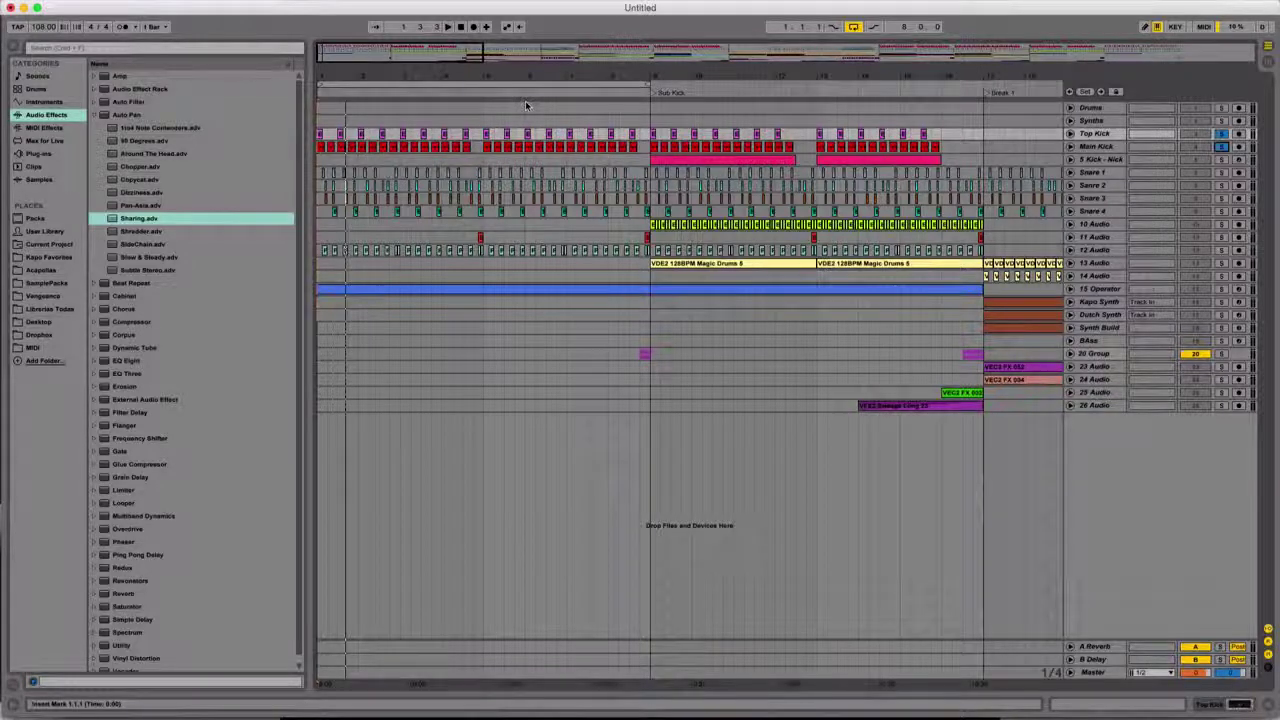
key(space)
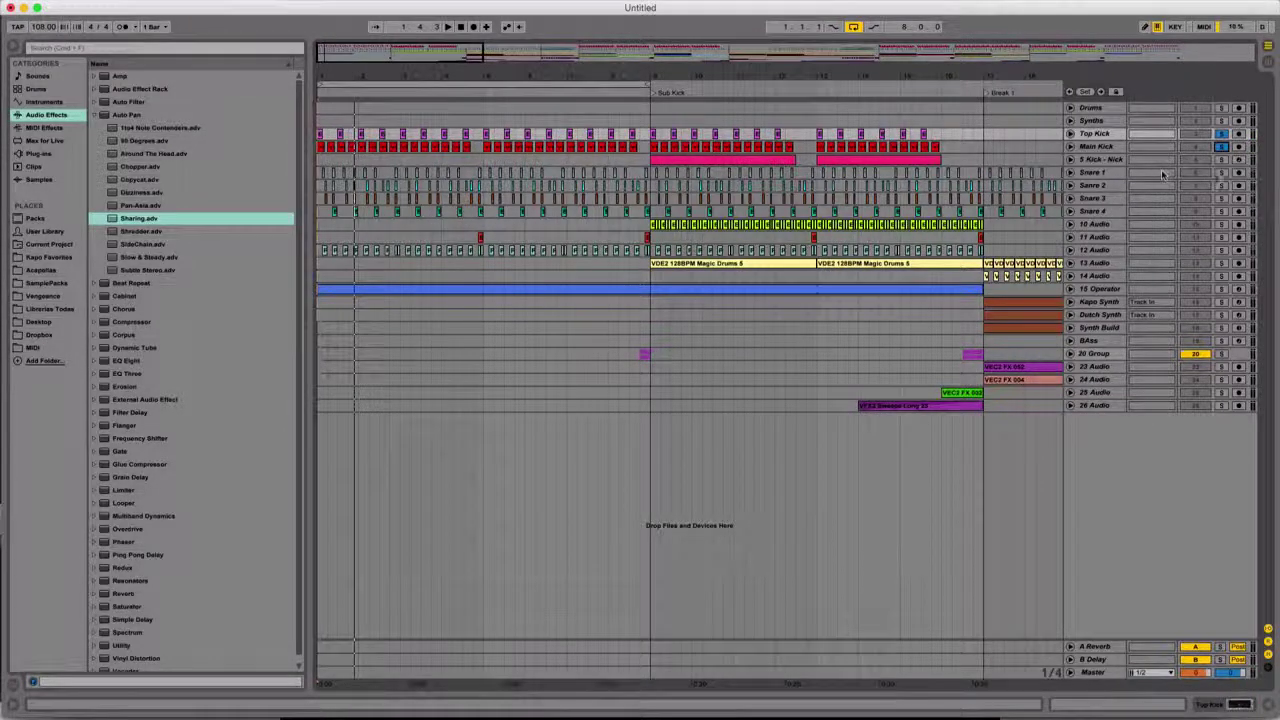
drag(338, 82, 366, 96)
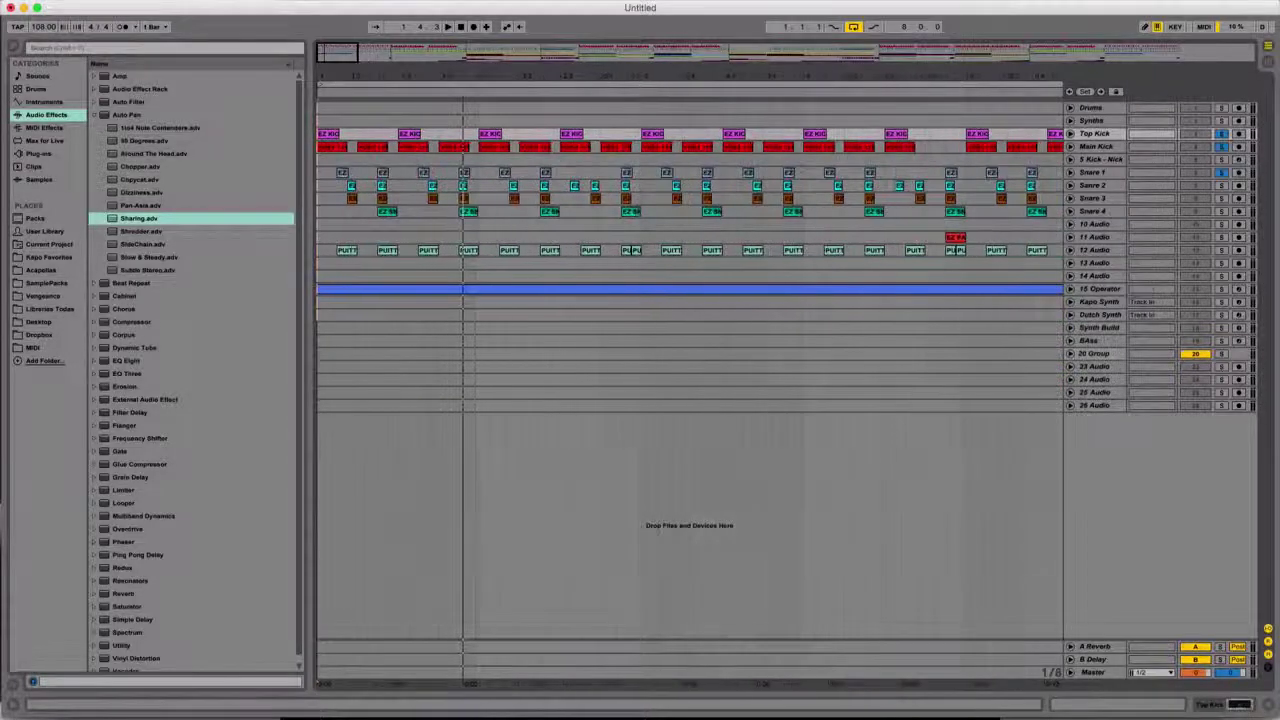
Add Snare 2 and Snare 4 to the solo group while replaying the intro.
click(330, 72)
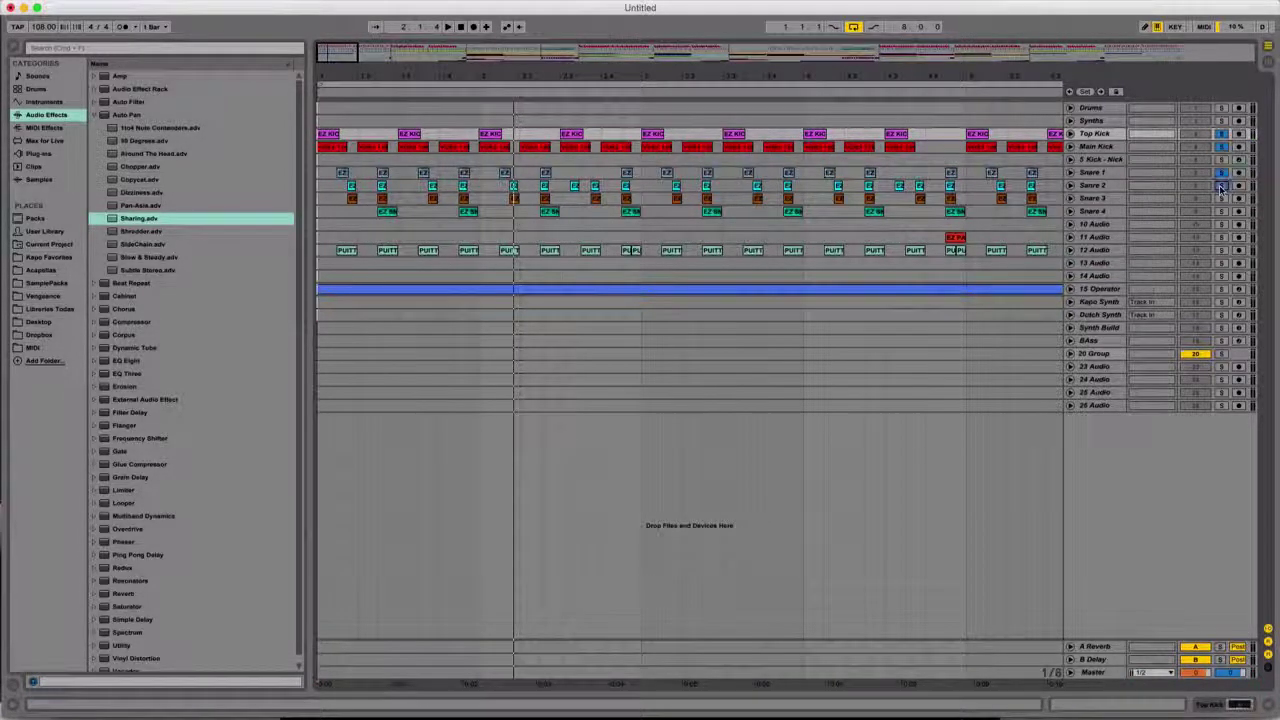
key(space)
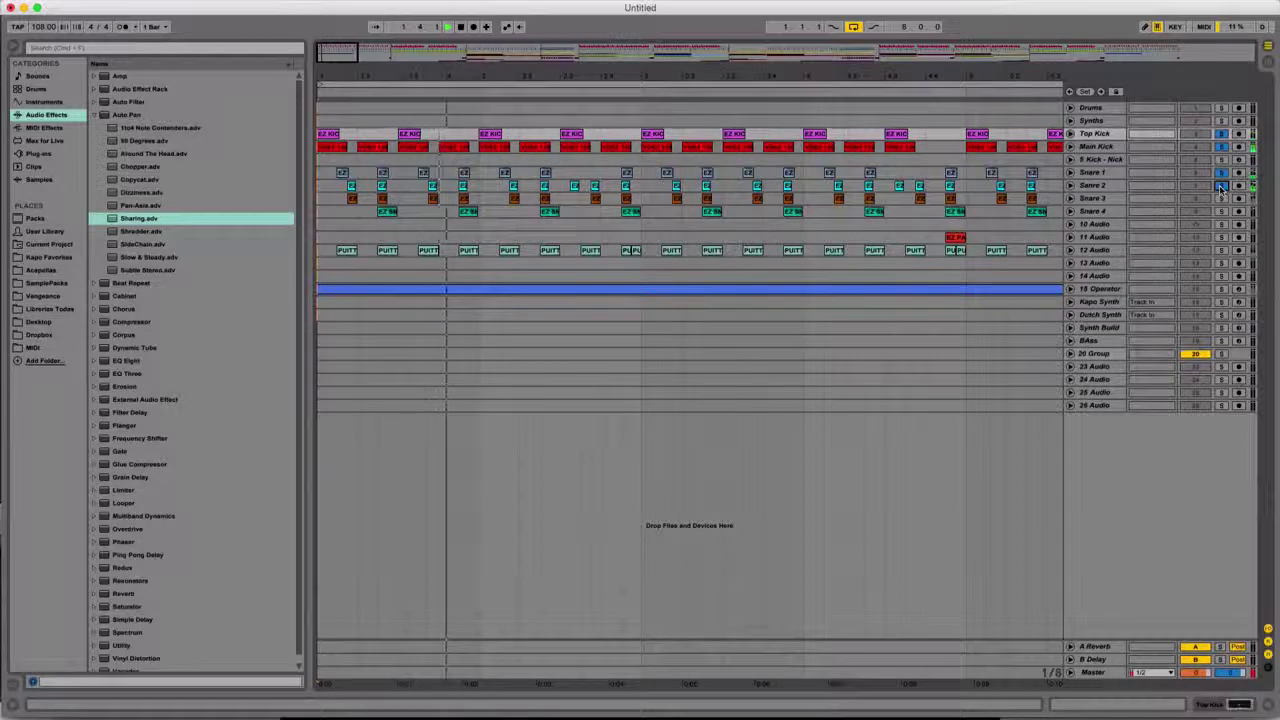
click(1219, 185)
key(space)
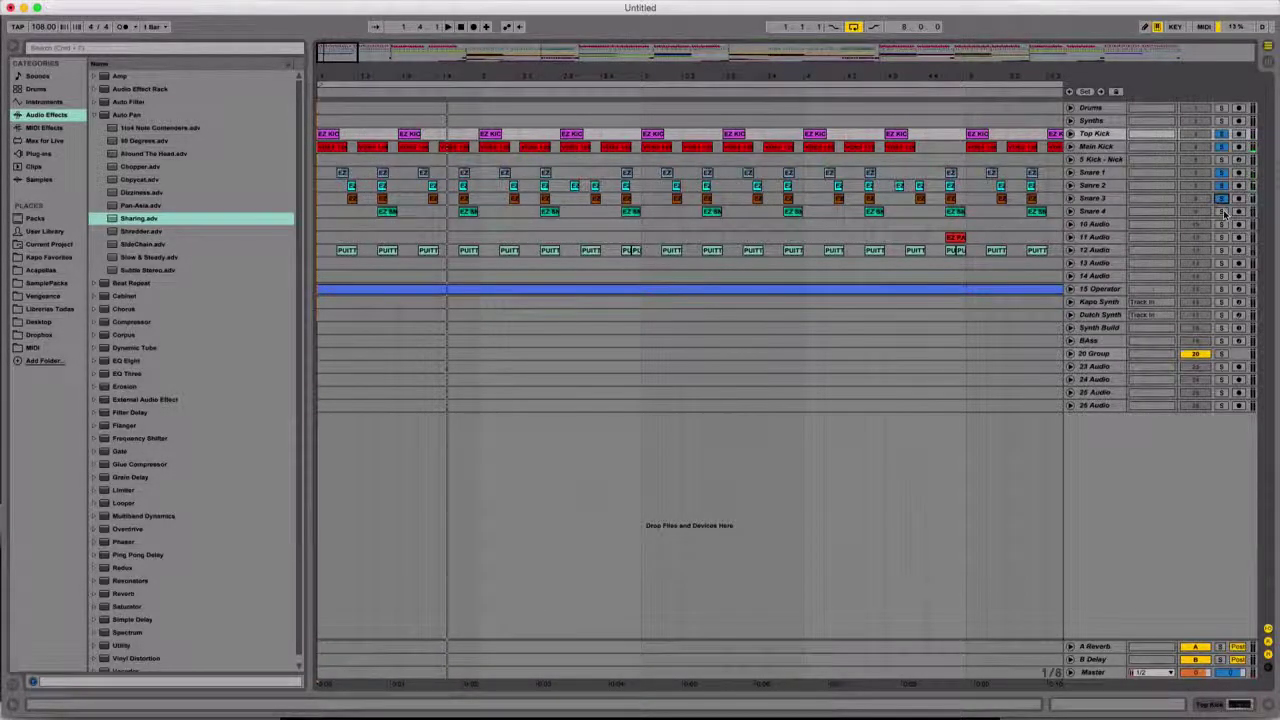
key(space)
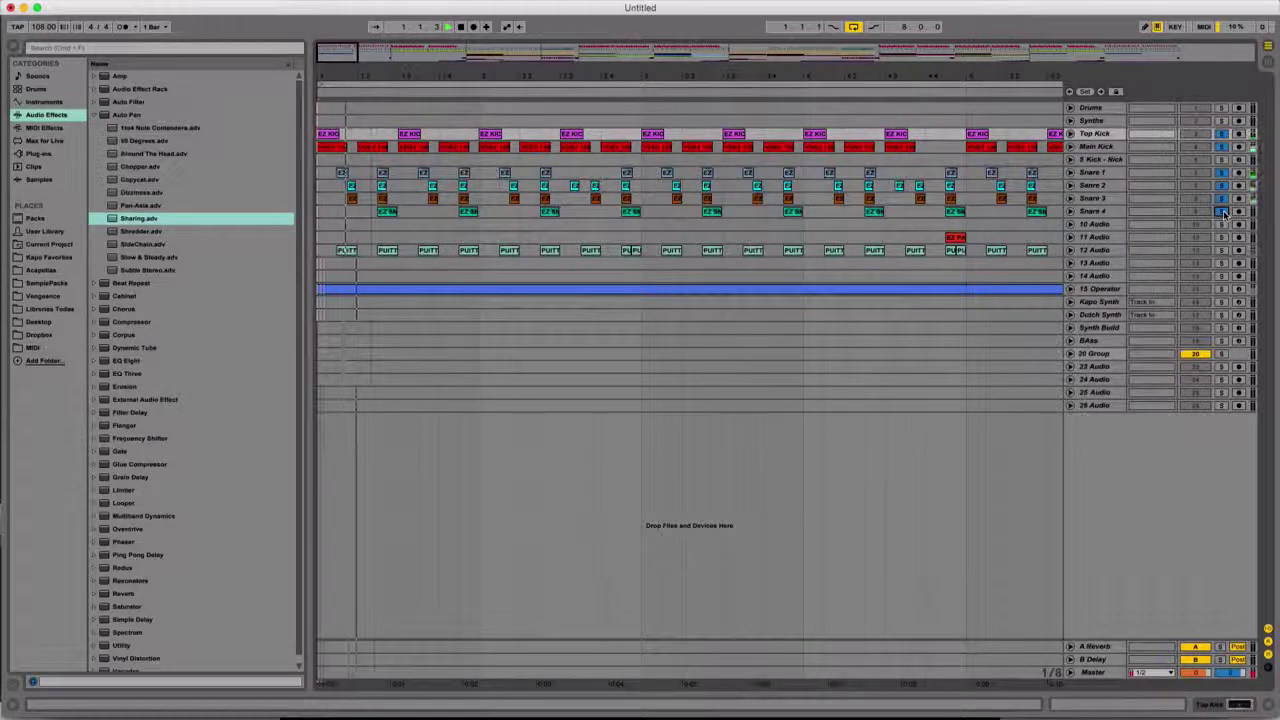
click(1223, 210)
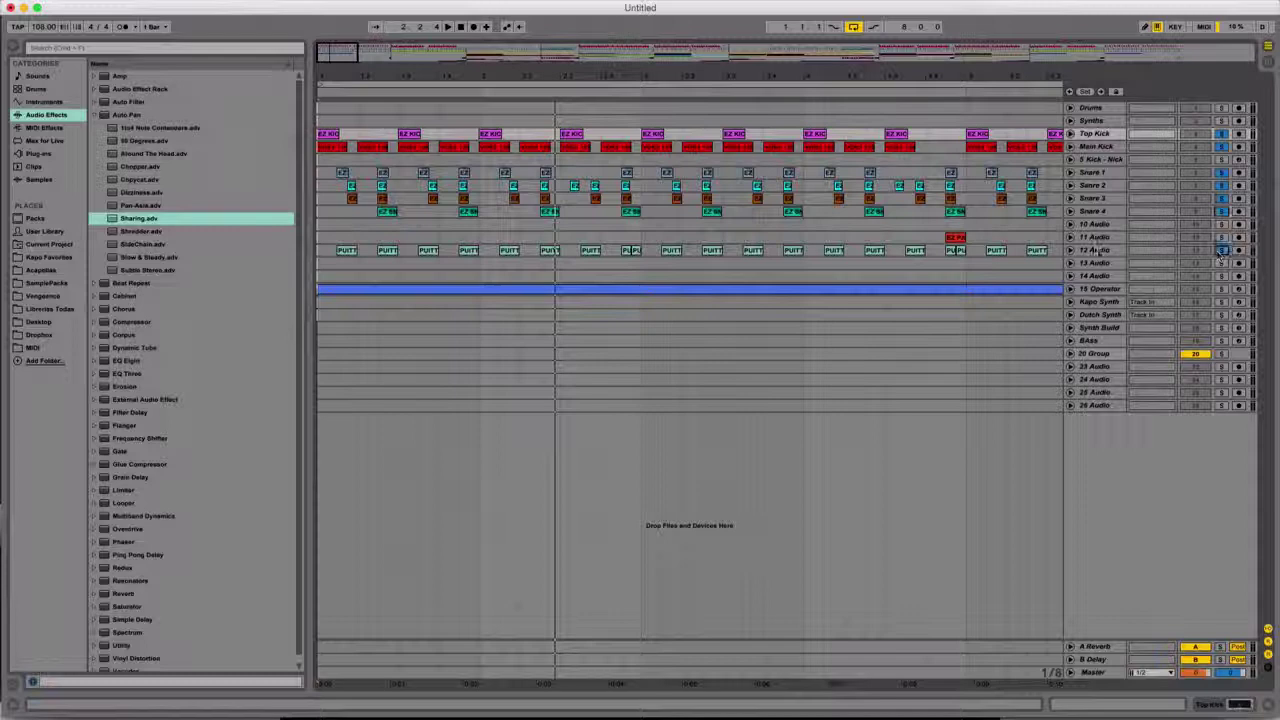
Unfold 12 Audio to show its waveforms, zoom out, and start renaming 15 Operator to White Noise.
click(1071, 250)
key(space)
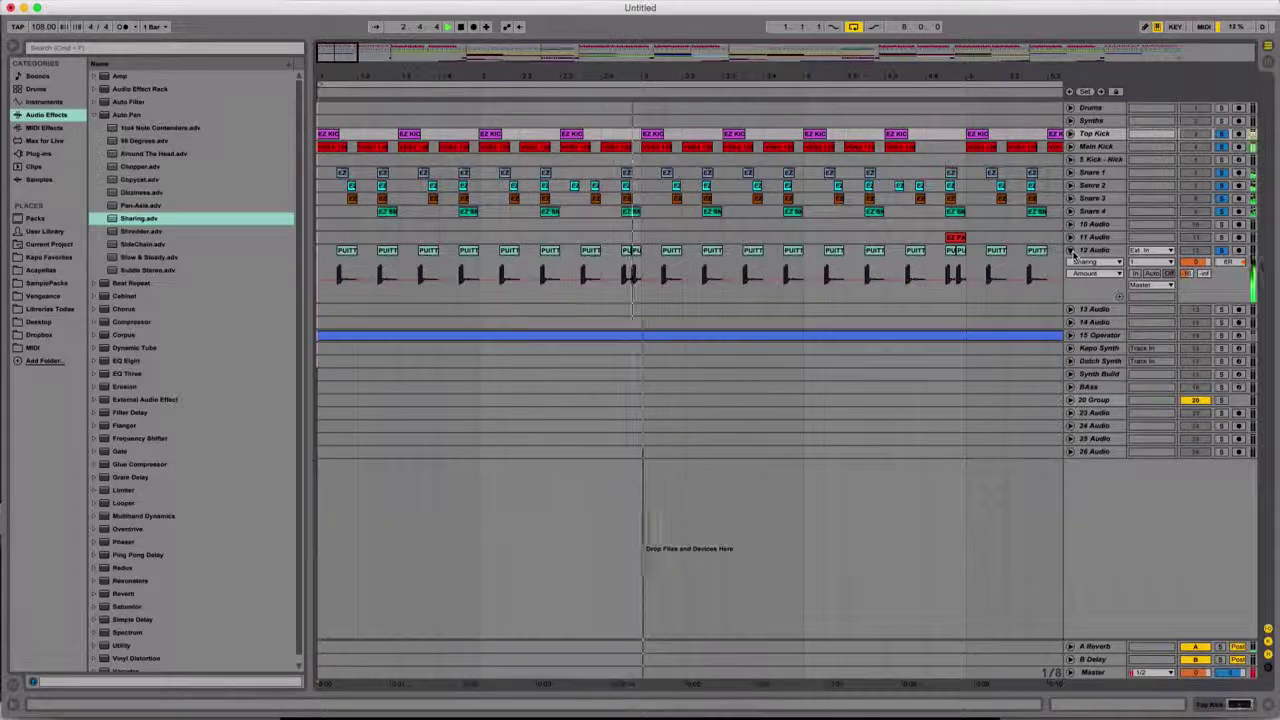
key(minus)
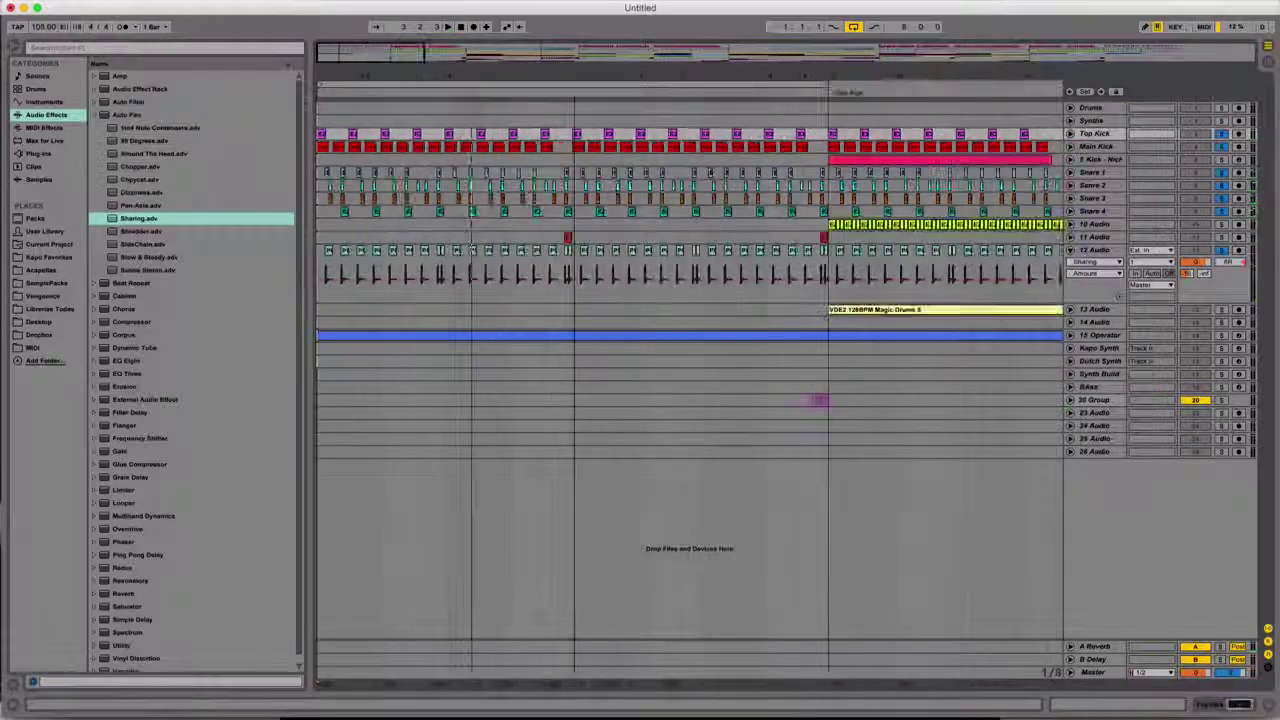
key(minus)
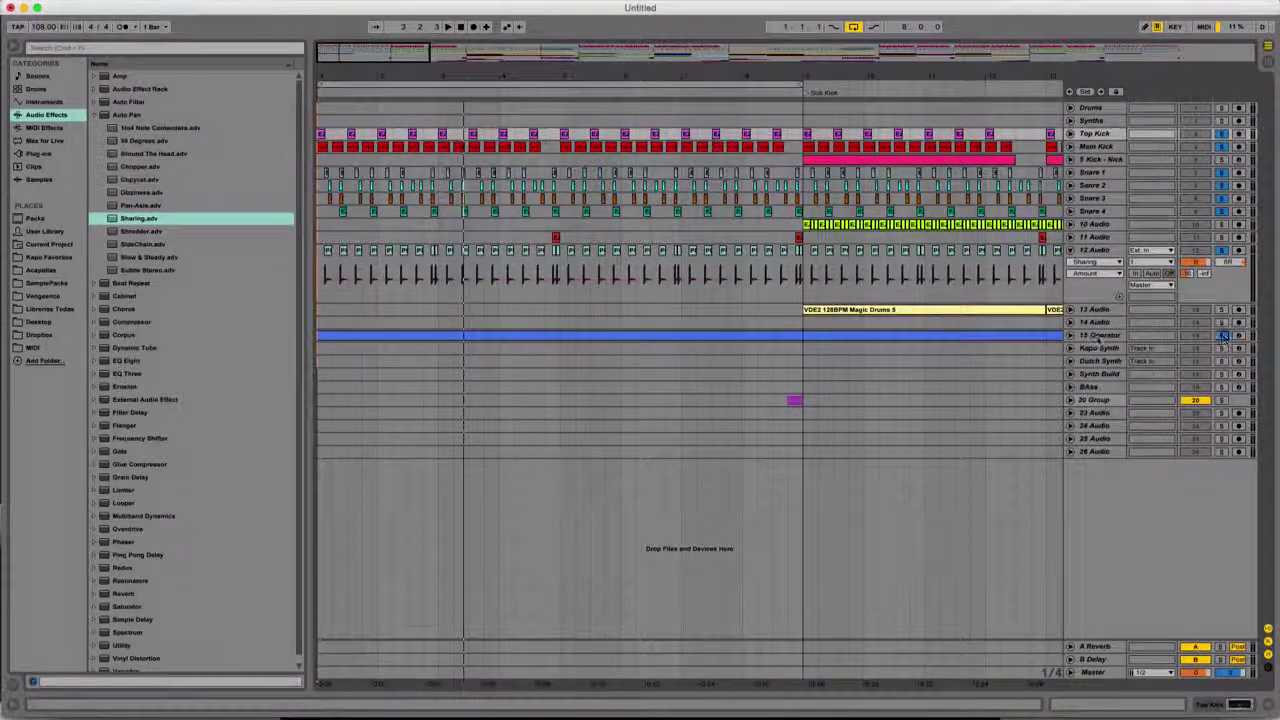
click(1095, 335)
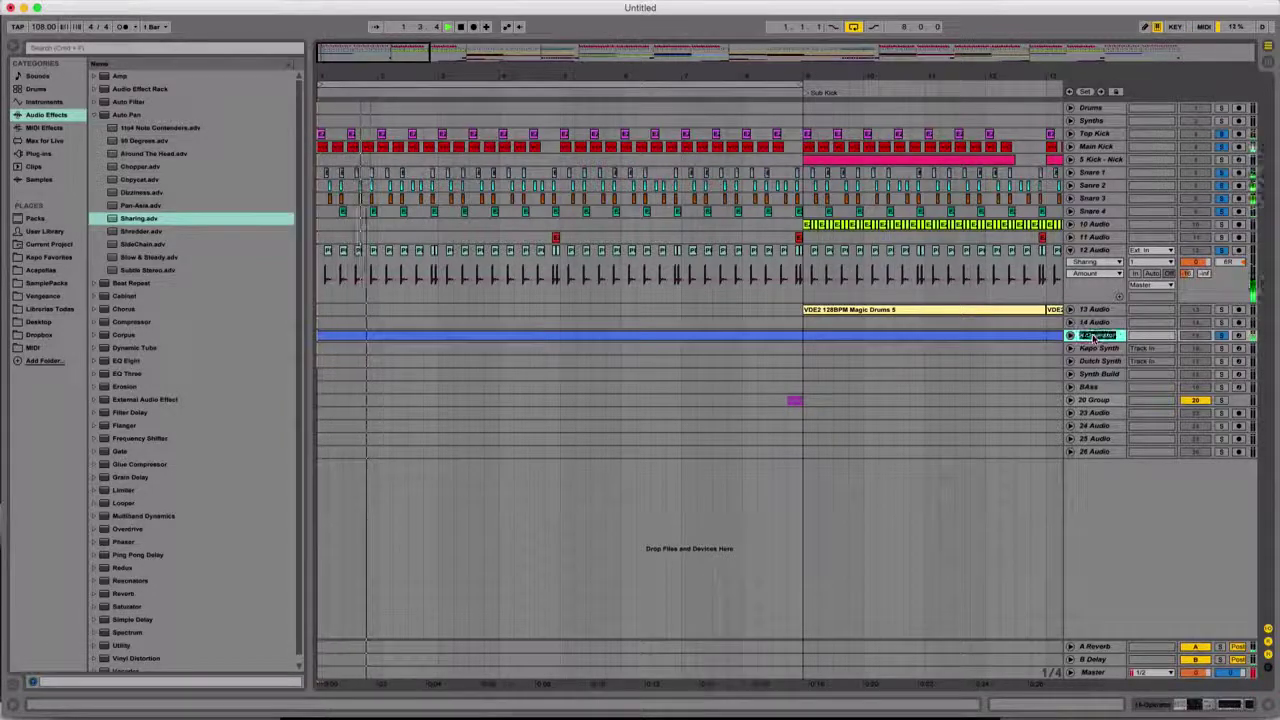
text(whLe)
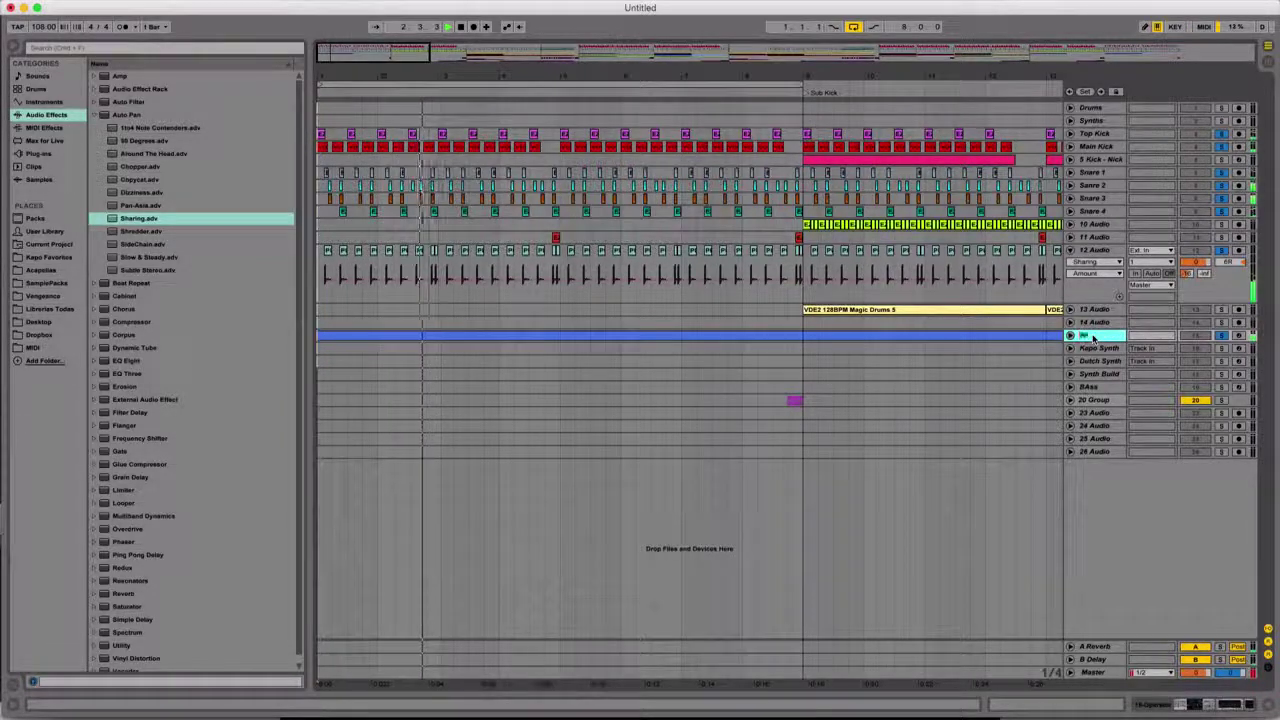
text(ite Nois)
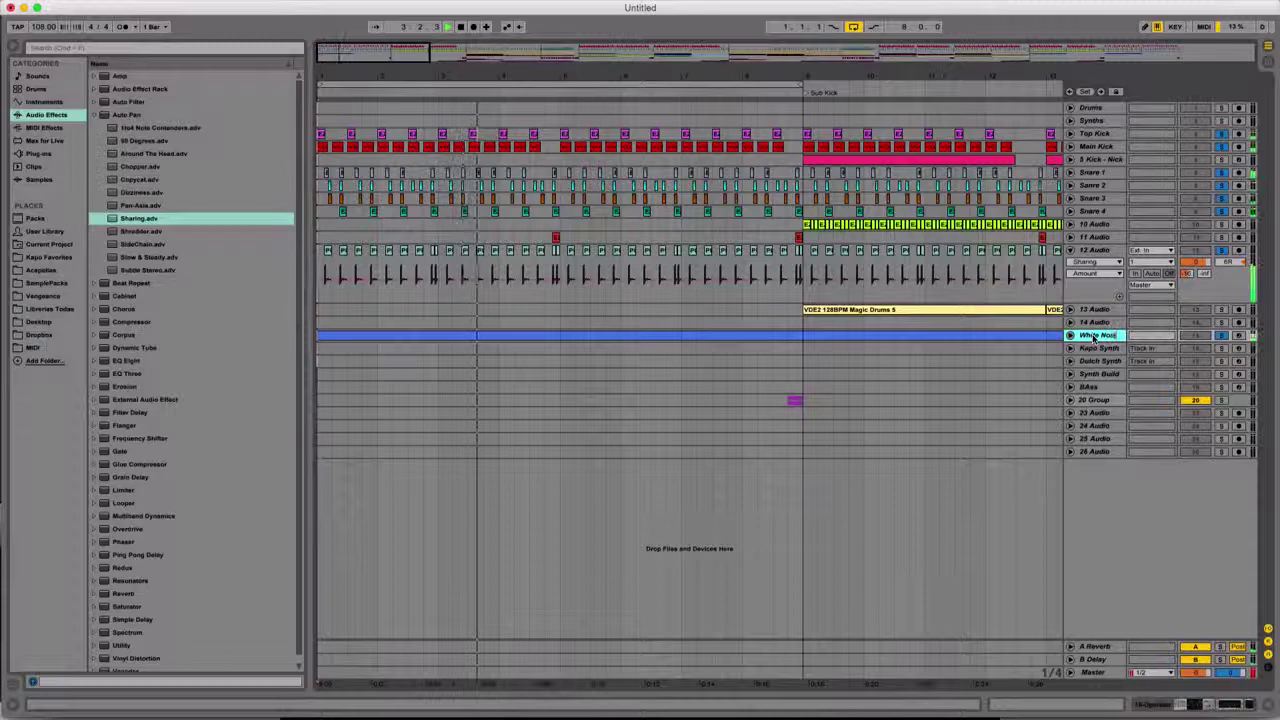
text(e)
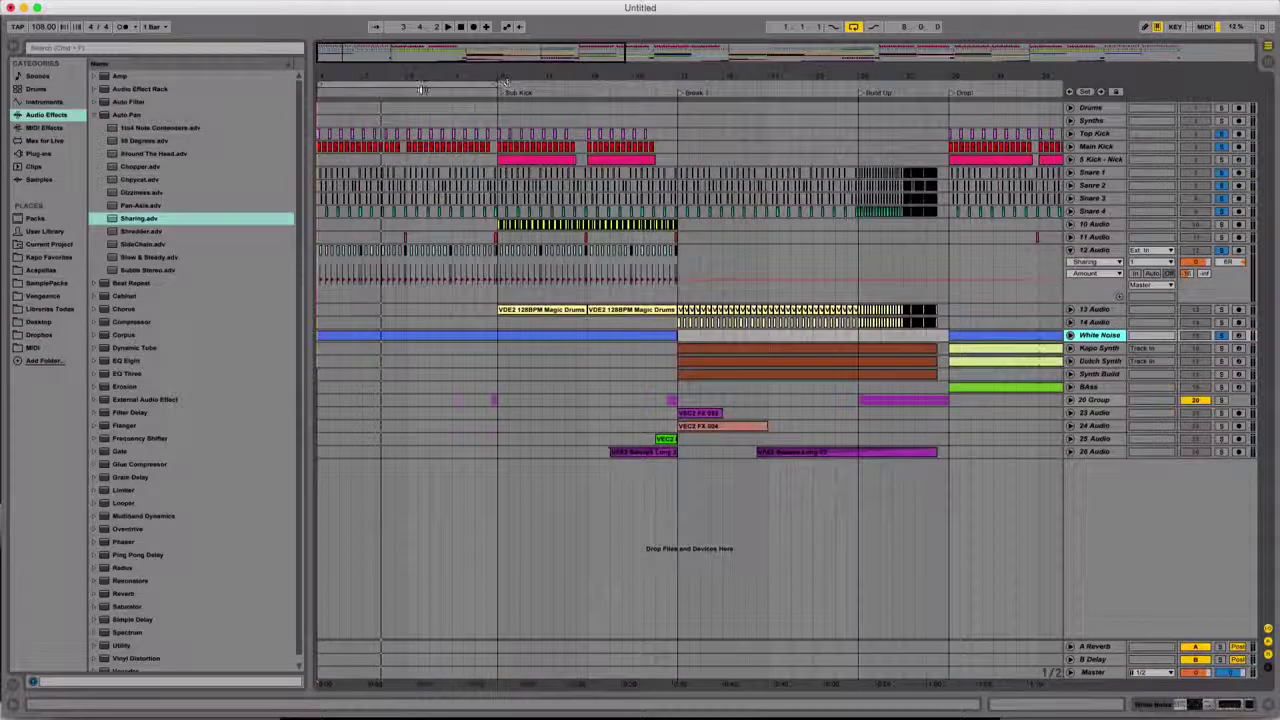
Fit the Sub Kick section in view and rename the 5 Kick - Nick track to Sub Kick.
click(423, 88)
click(610, 86)
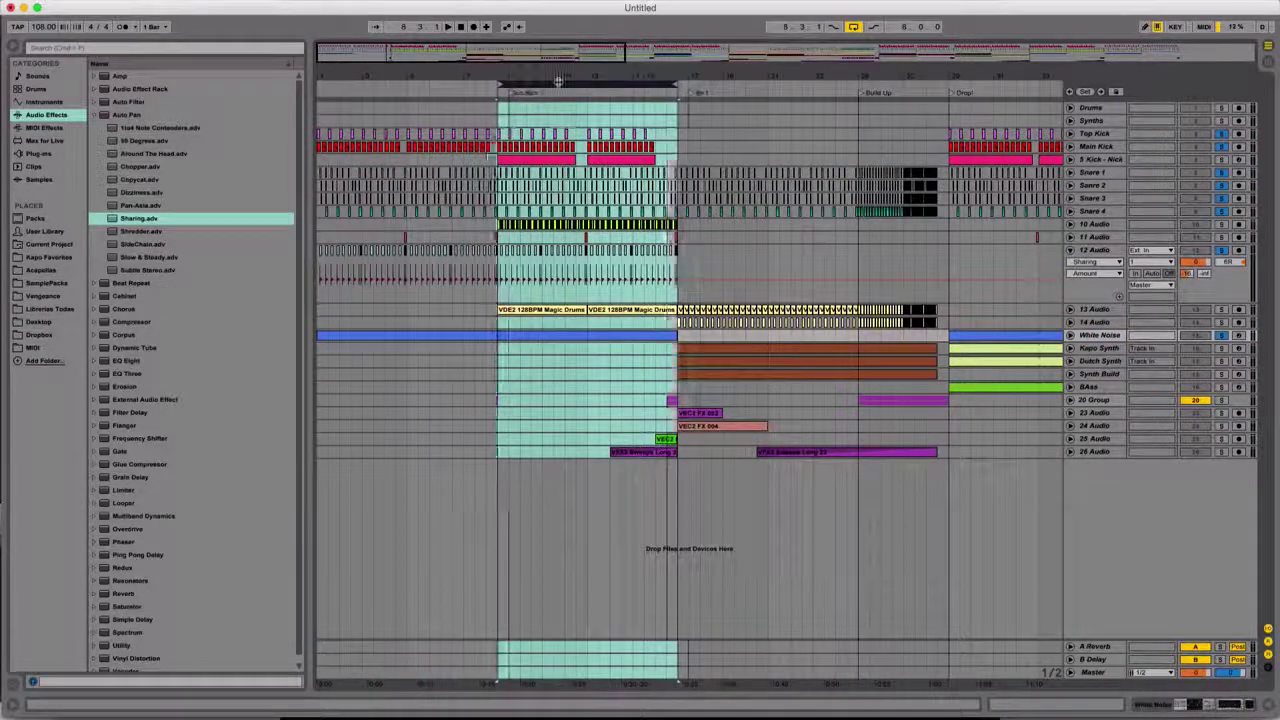
key(z)
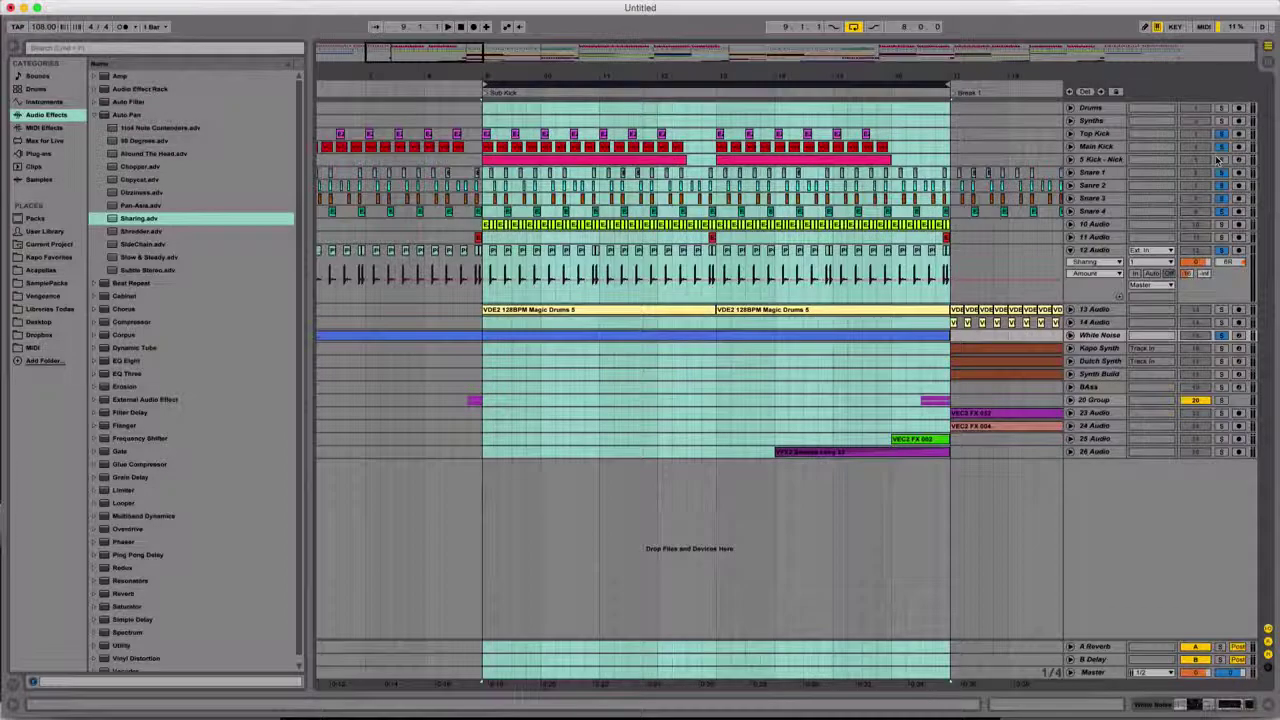
click(1100, 160)
key(space)
double_click(1100, 160)
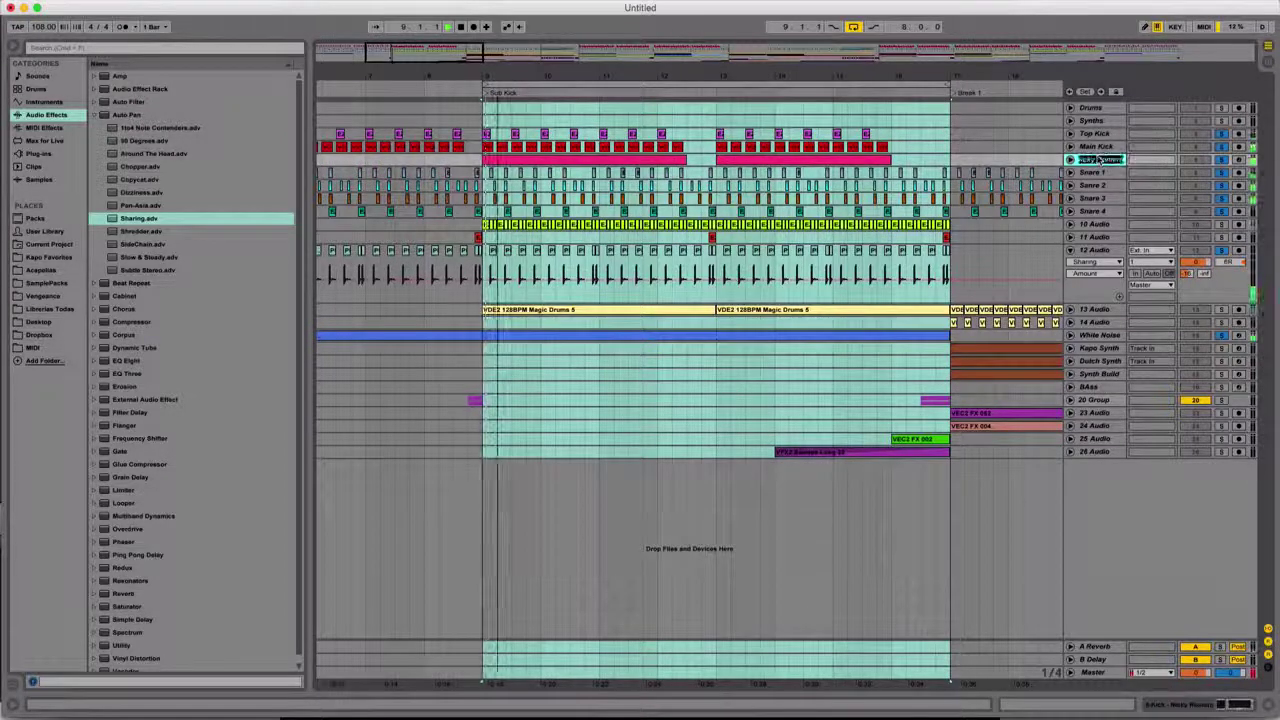
text(Sub Kick)
key(Return)
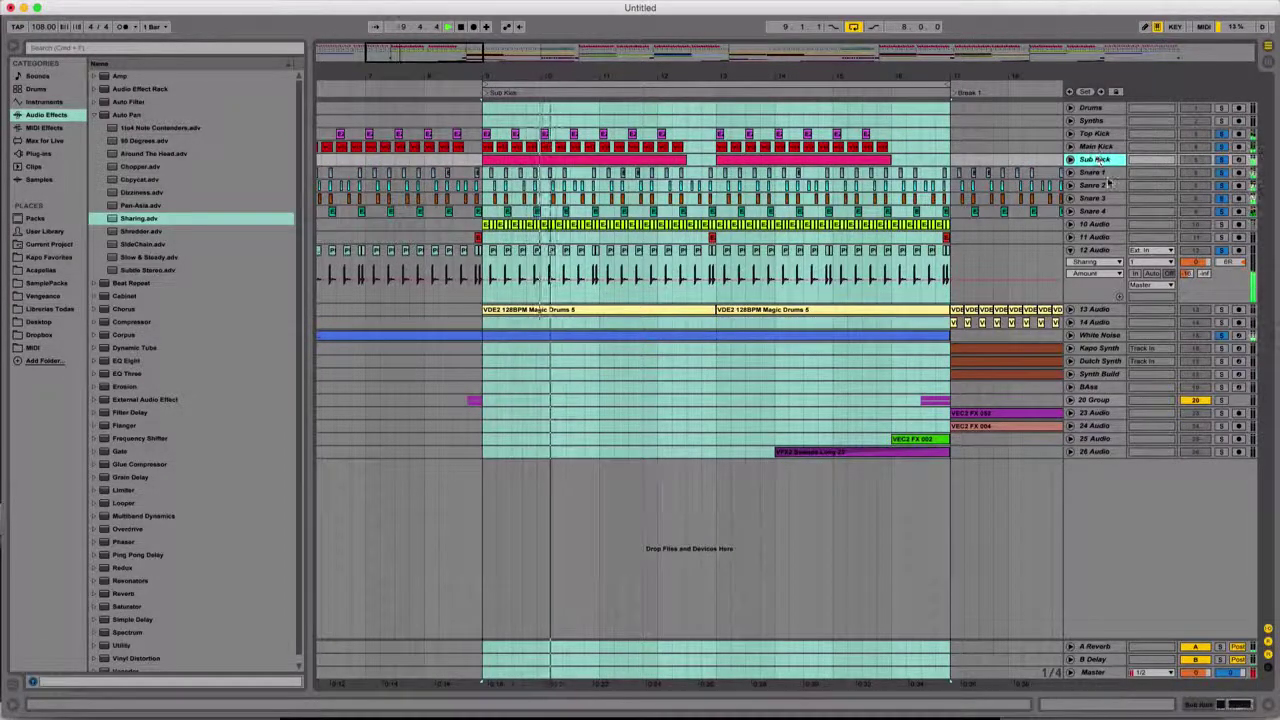
Rename the 11 Audio track to Roll and briefly unfold it to check its clips.
click(1100, 237)
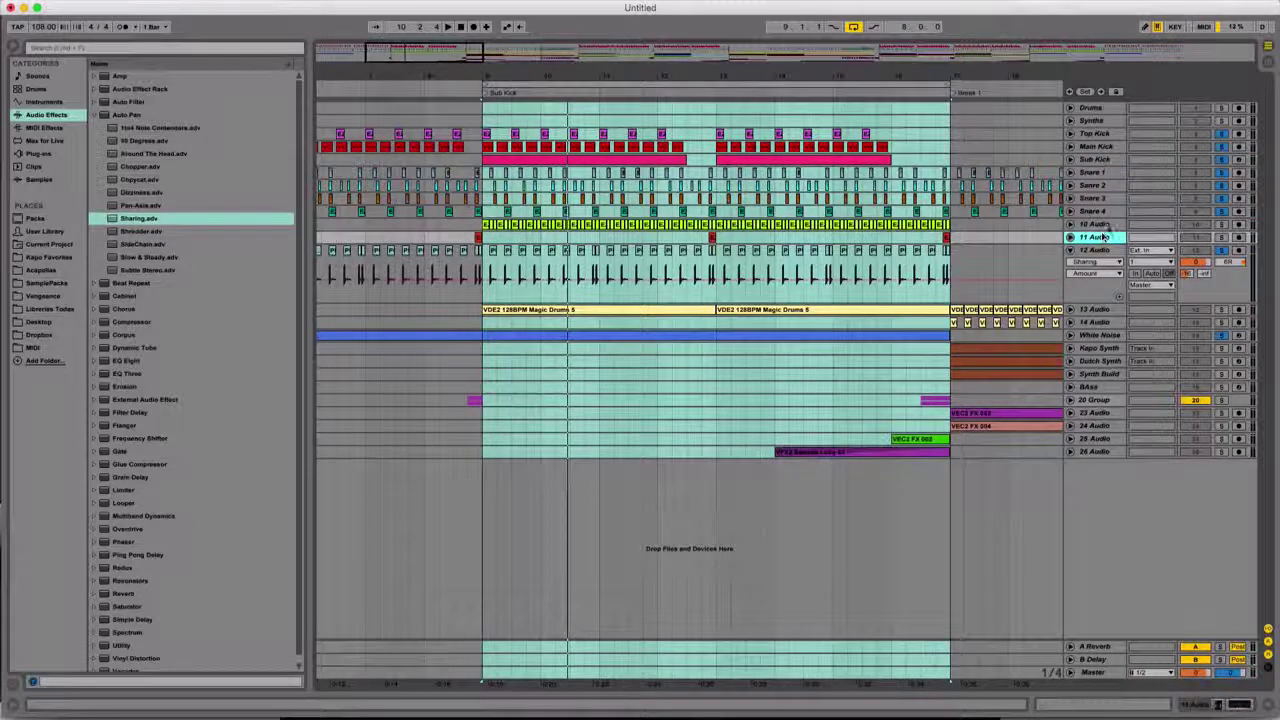
click(1175, 226)
text(Shakers)
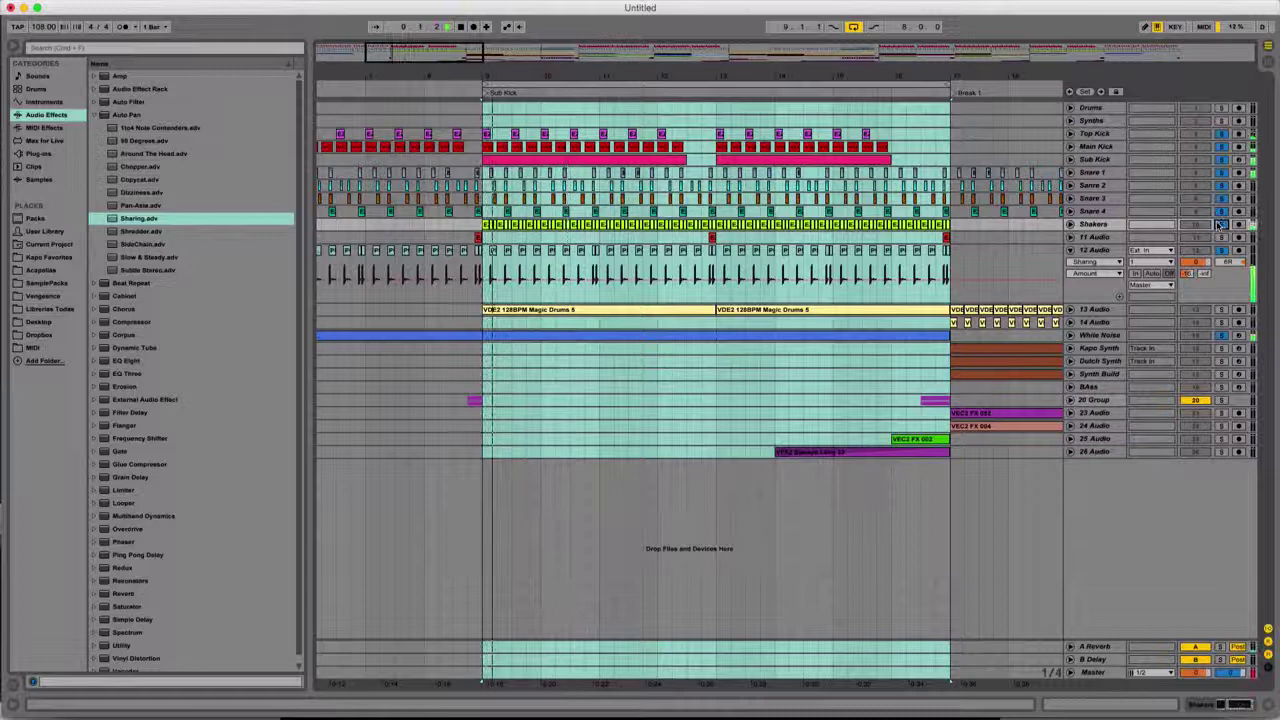
click(1100, 237)
key(ctrl+r)
text(Holl)
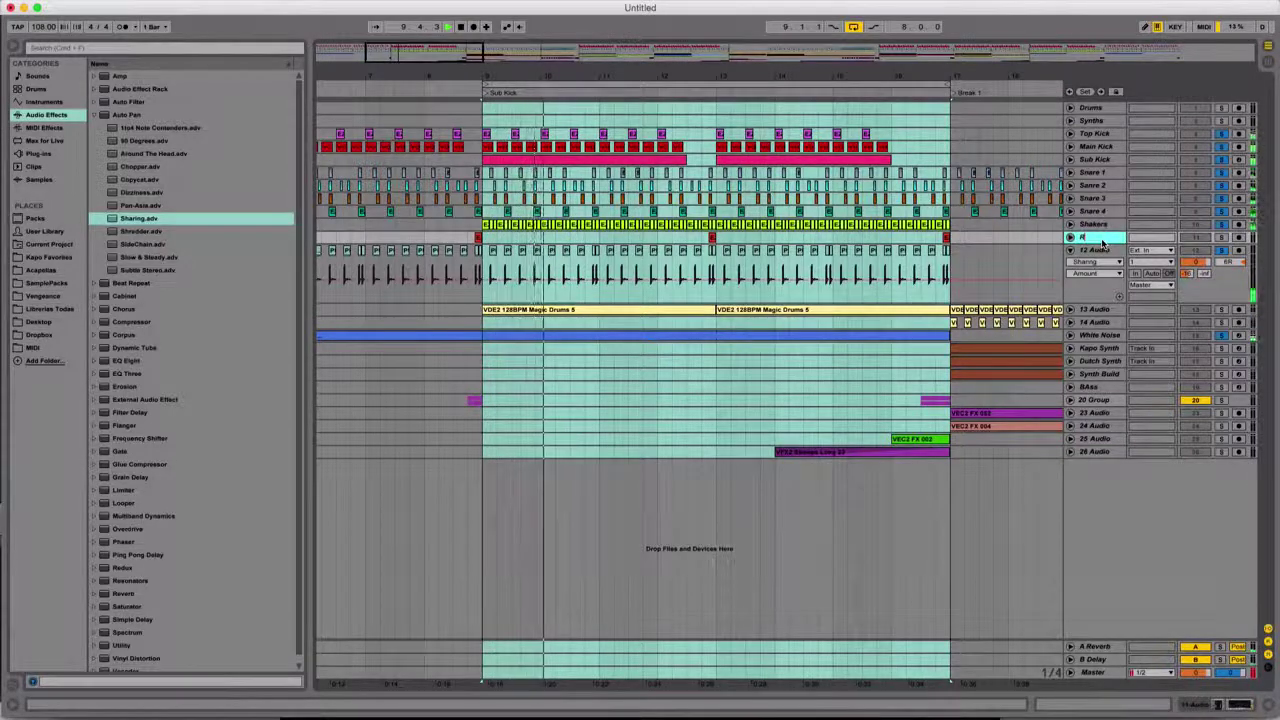
key(Return)
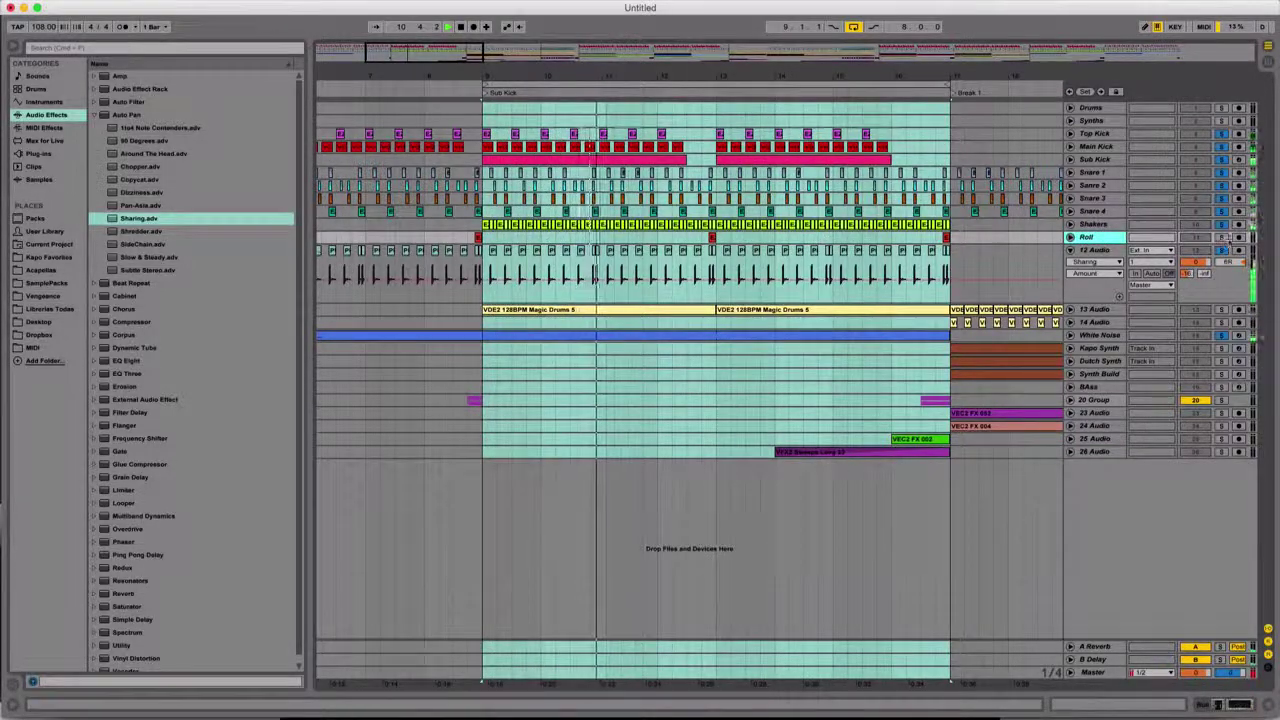
click(712, 244)
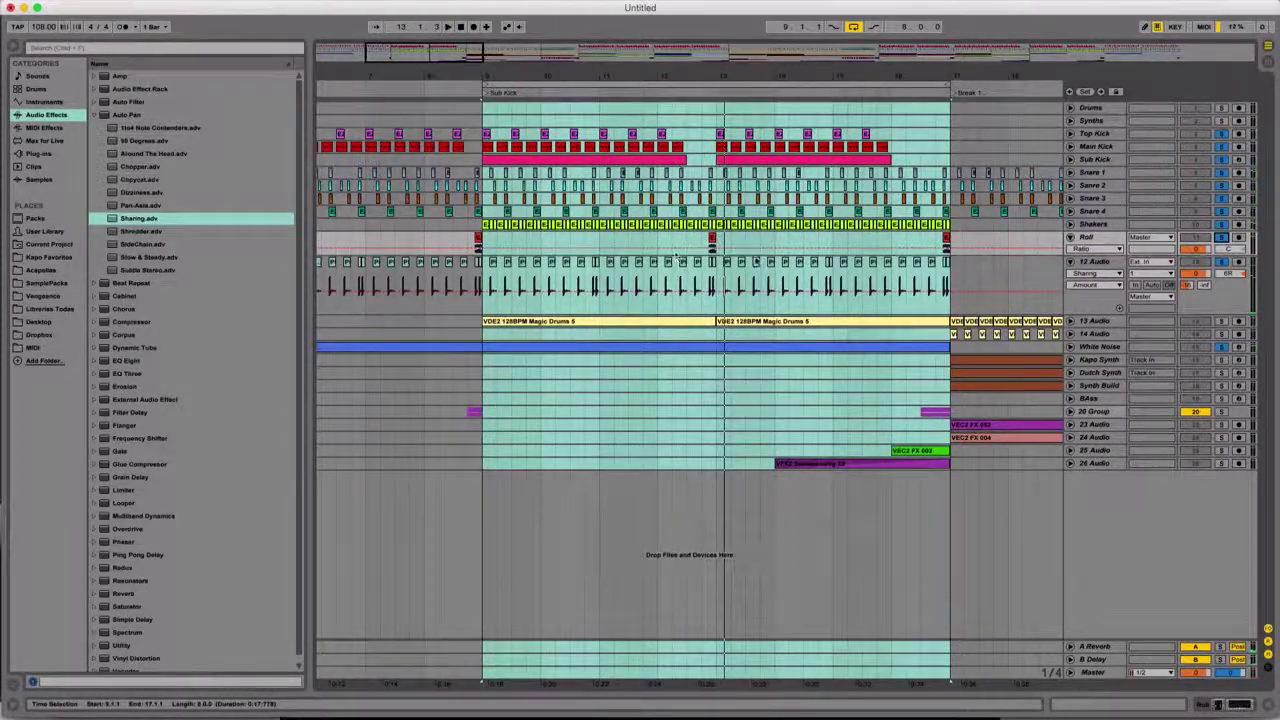
click(1071, 240)
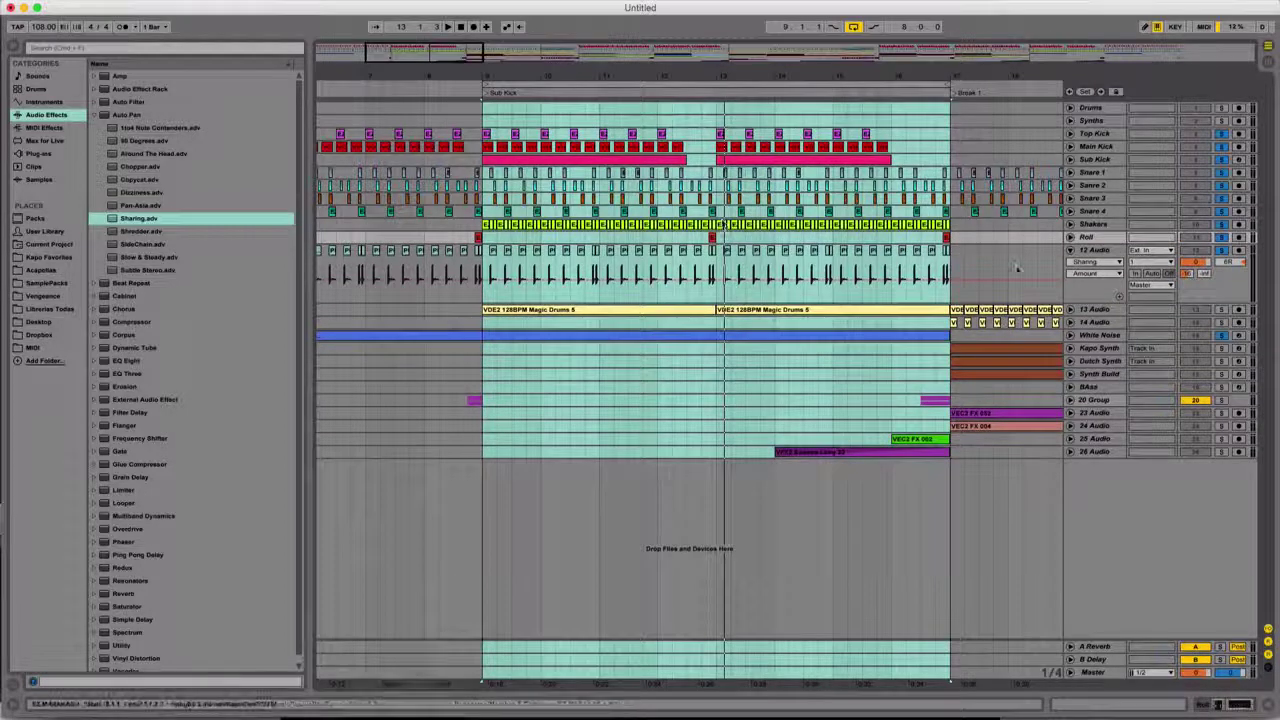
Collapse 12 Audio and rename the 13 Audio track to Clap, checking its clip.
click(1095, 249)
click(1071, 249)
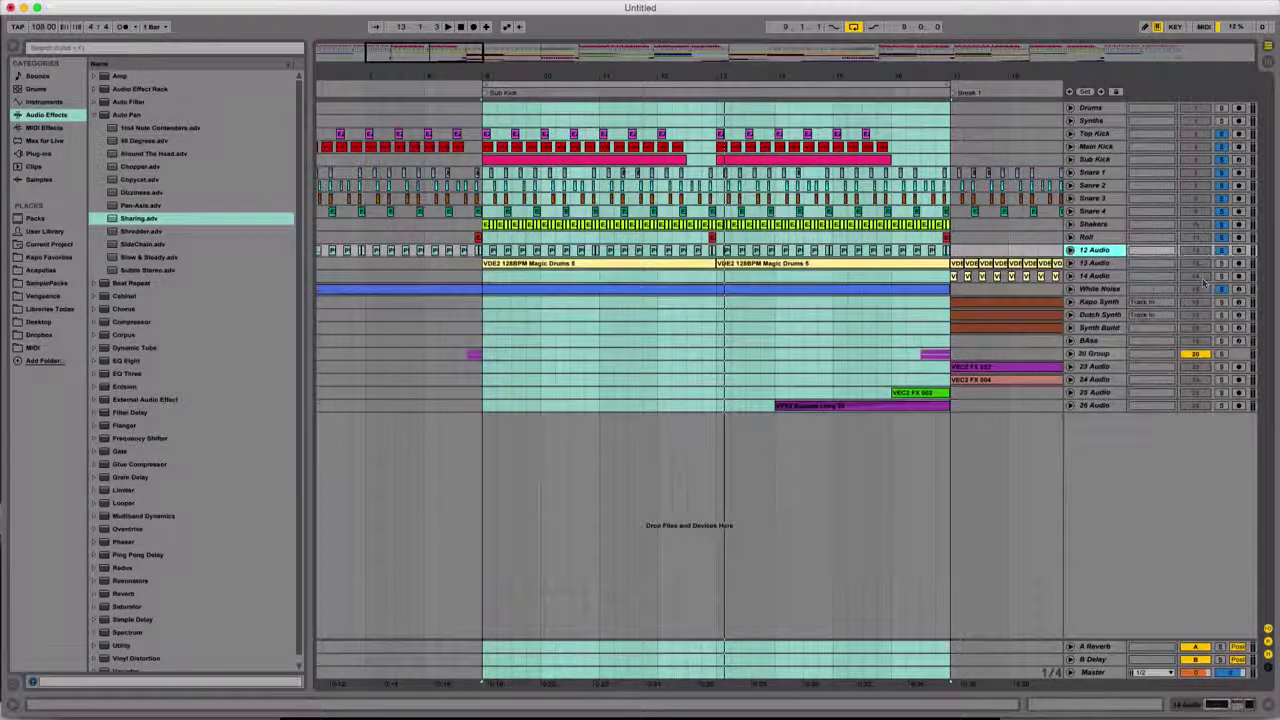
click(1103, 263)
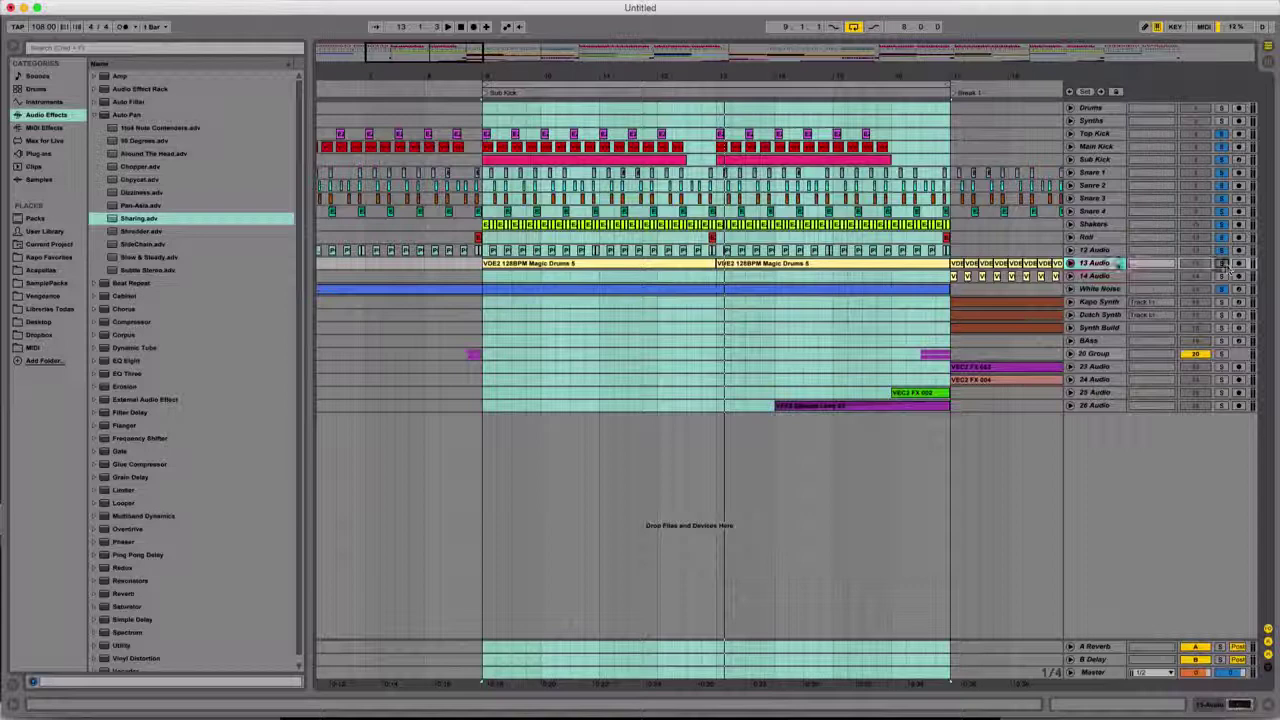
key(space)
key(super+r)
text(Clo)
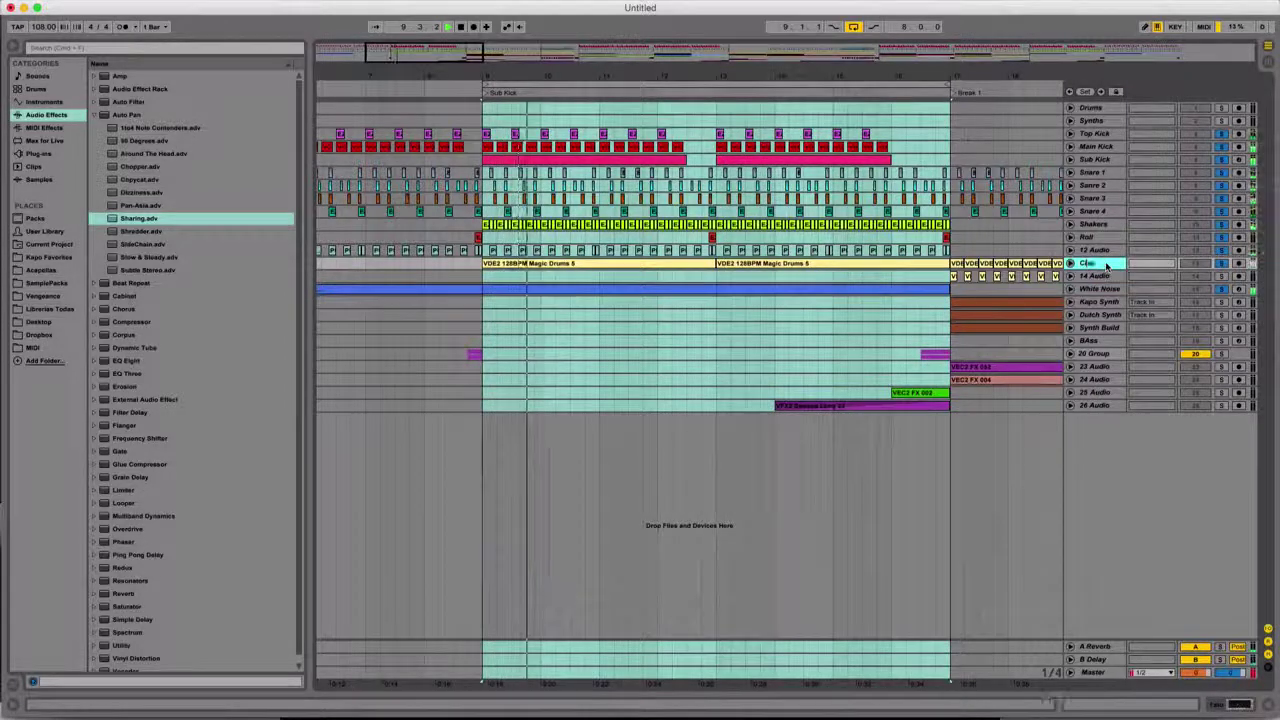
text(ap)
key(Return)
click(1071, 263)
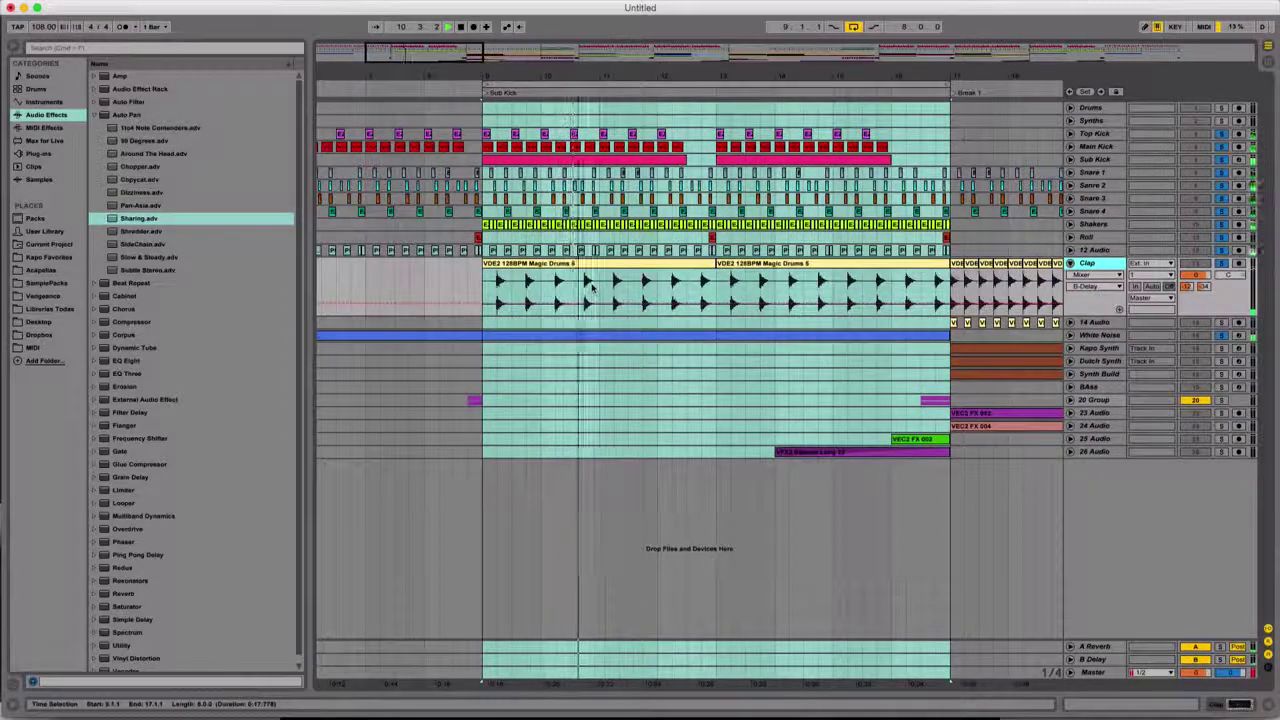
click(1071, 263)
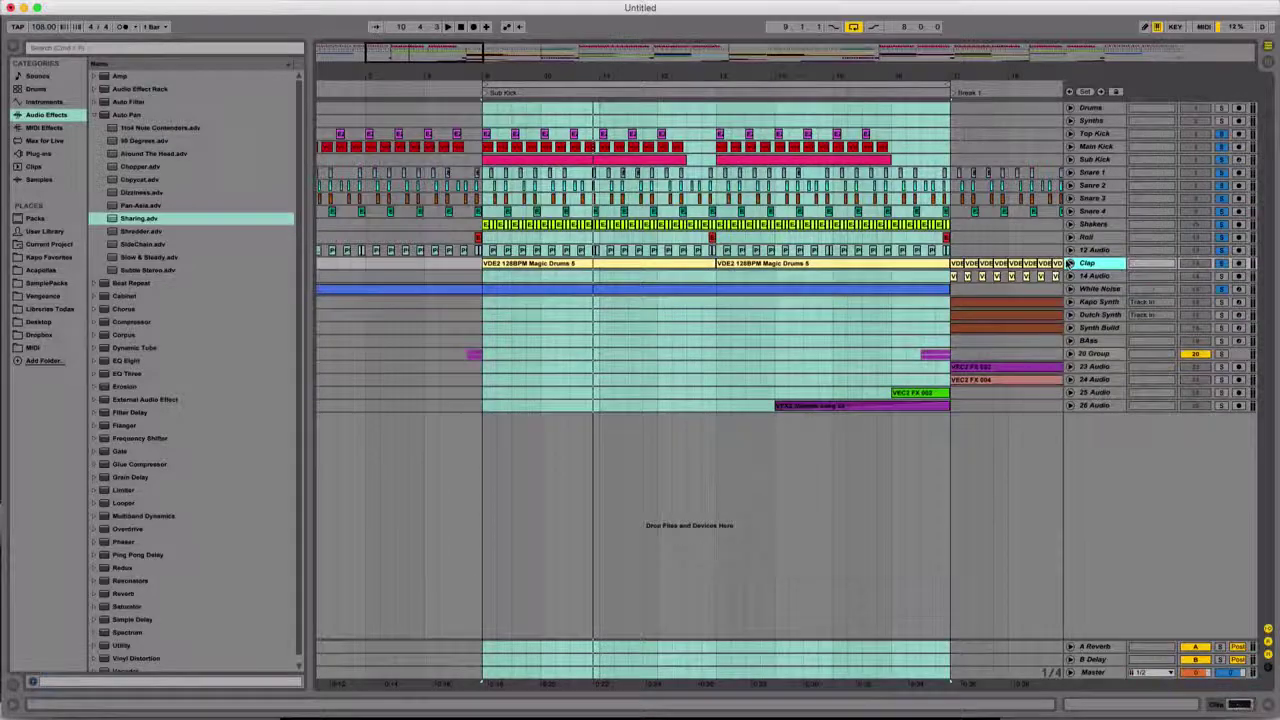
Loop the Break 1 section, clear all solos, and play it zoomed in.
click(915, 378)
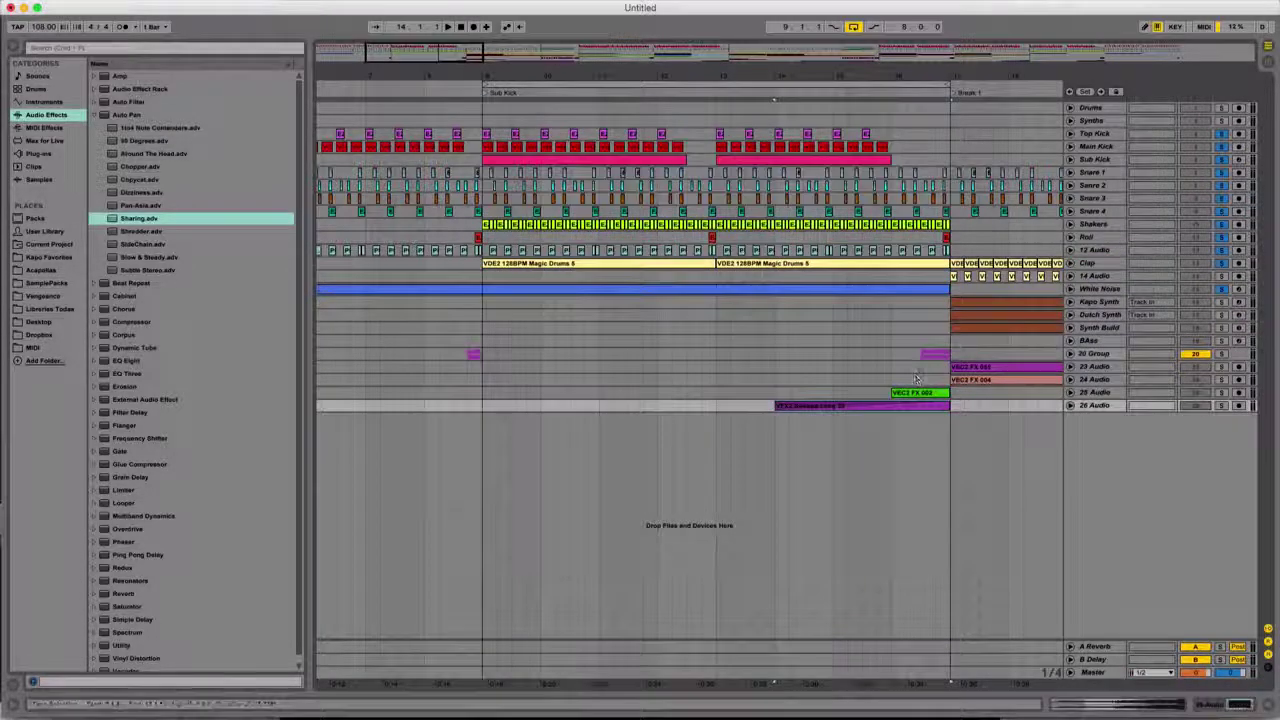
key(minus)
key(minus)
click(619, 84)
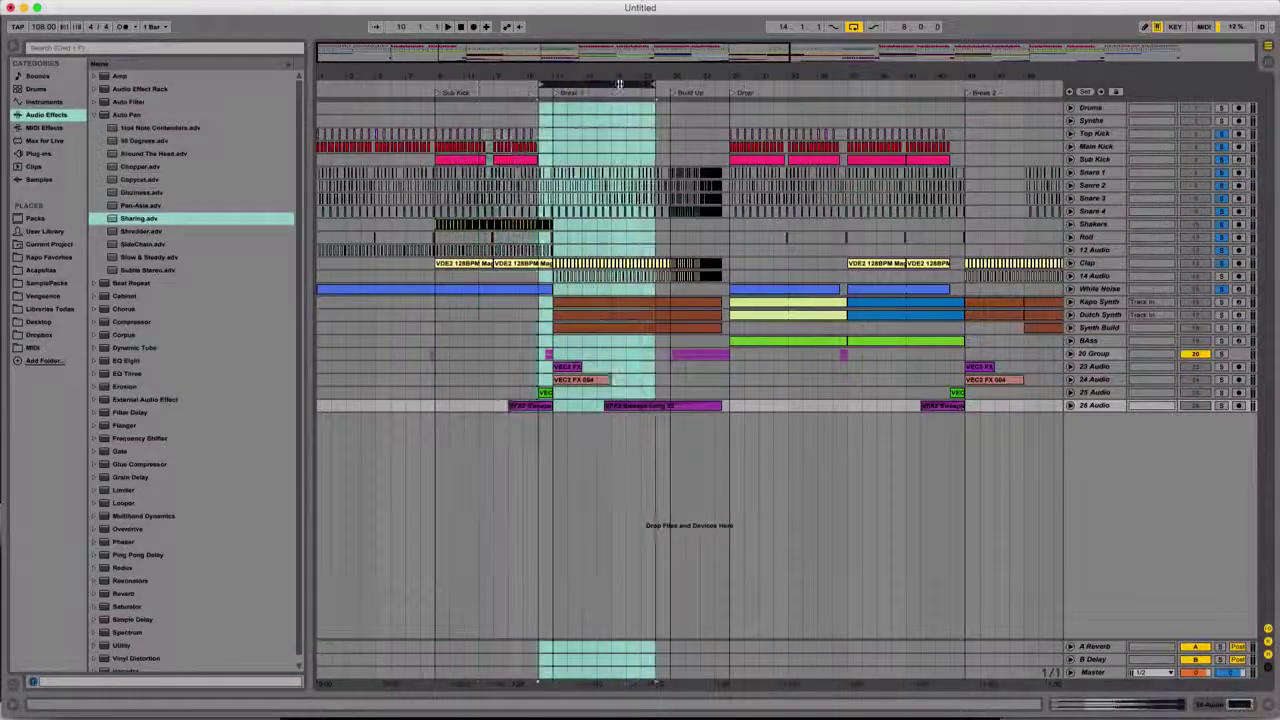
drag(619, 84, 633, 84)
click(1221, 302)
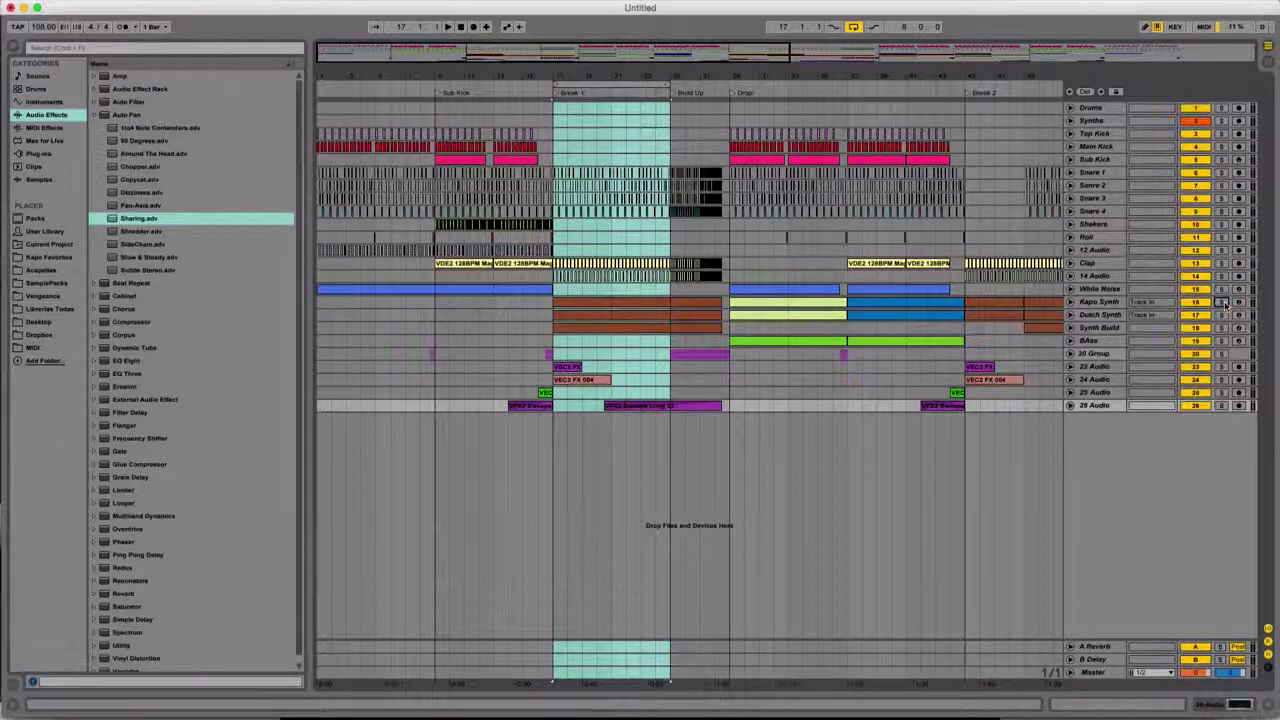
key(space)
key(z)
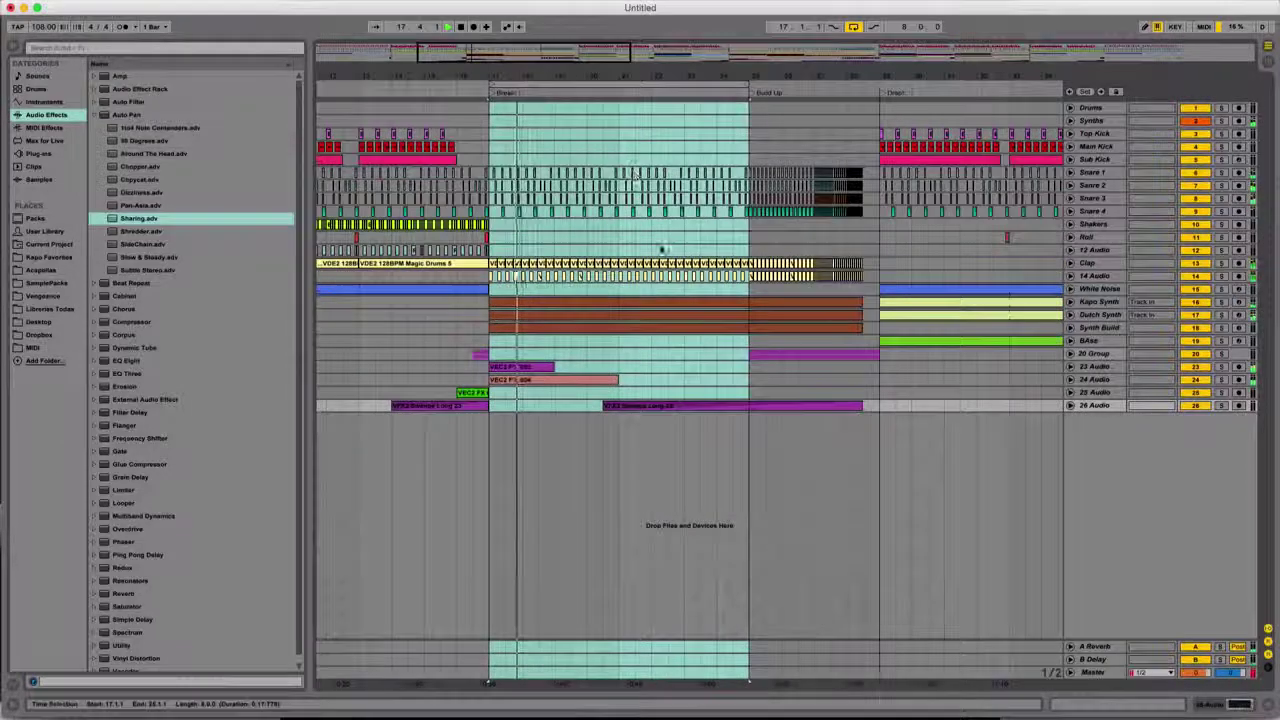
Show the Kapo Synth, Dutch Synth and Synth Build automation lanes, auditioning Dutch Synth.
click(1070, 301)
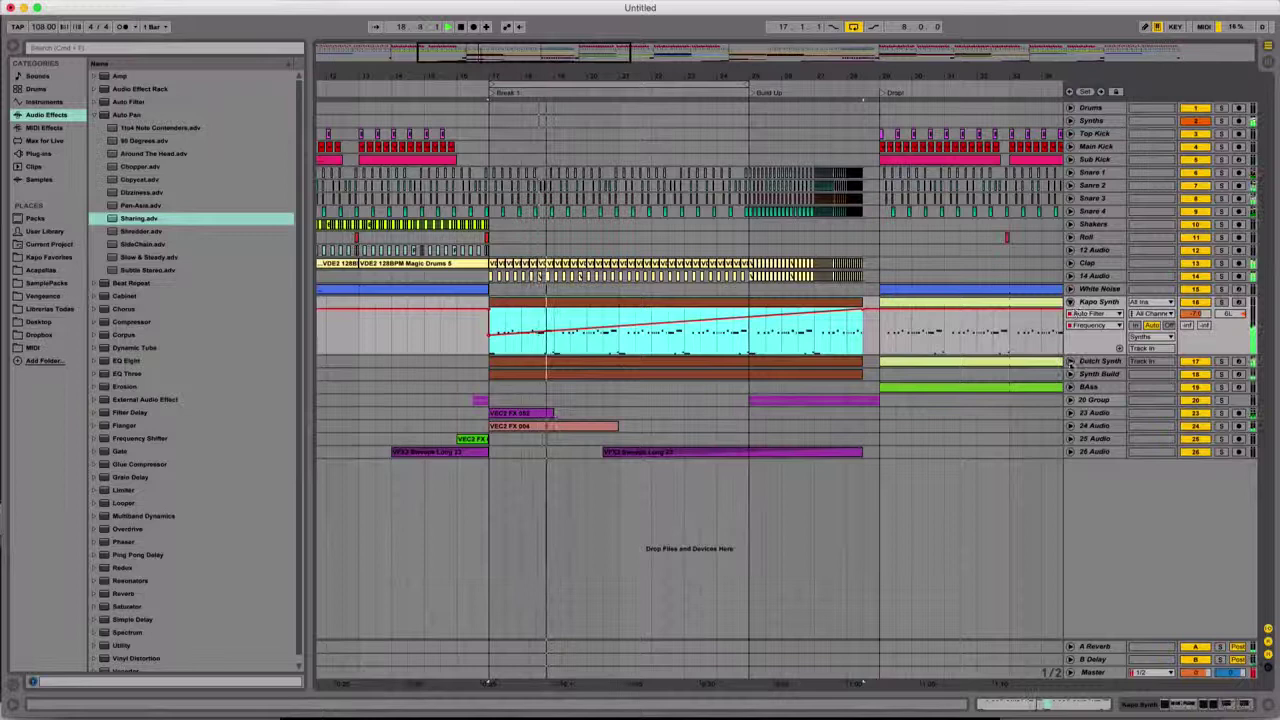
click(1070, 361)
click(1070, 420)
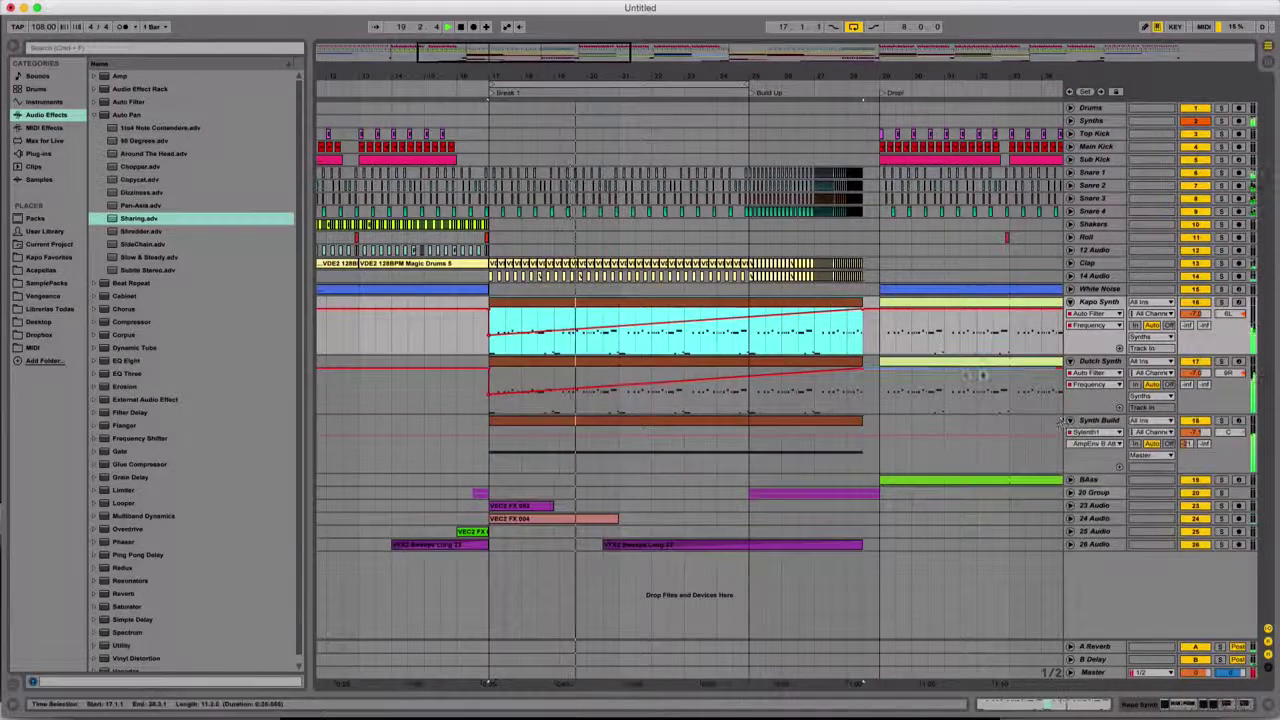
click(1221, 361)
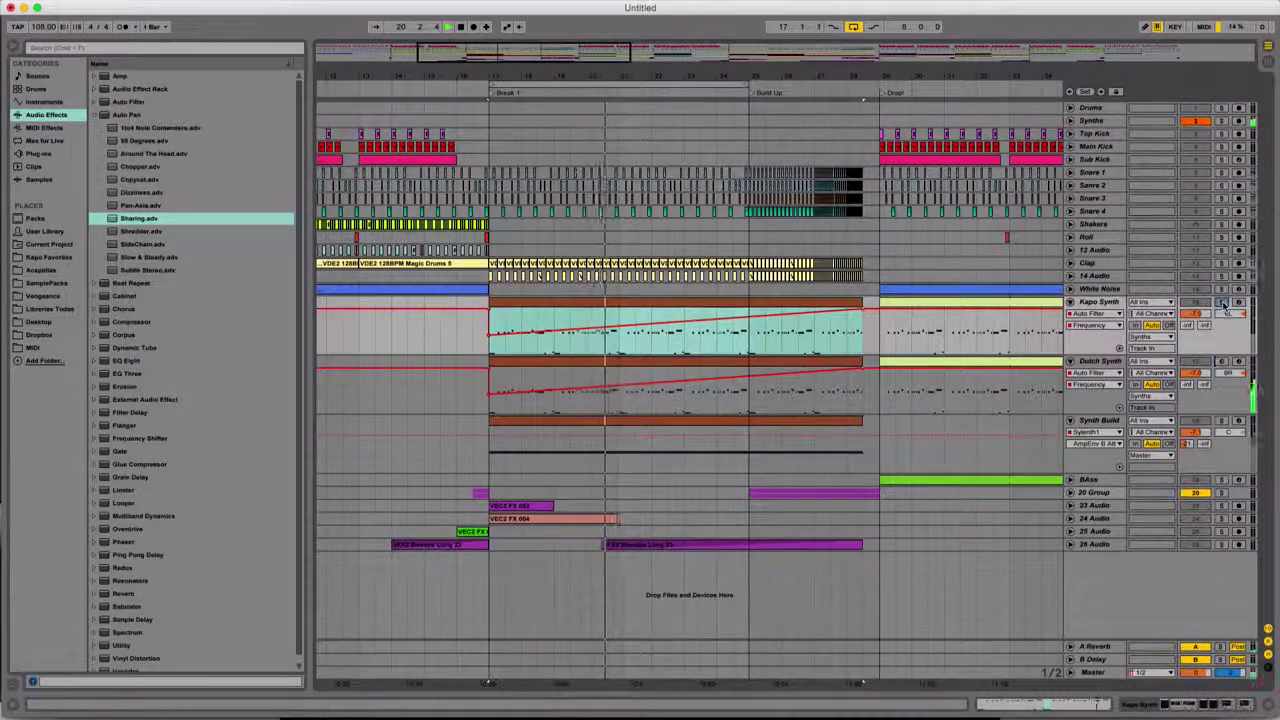
click(1221, 361)
click(1227, 316)
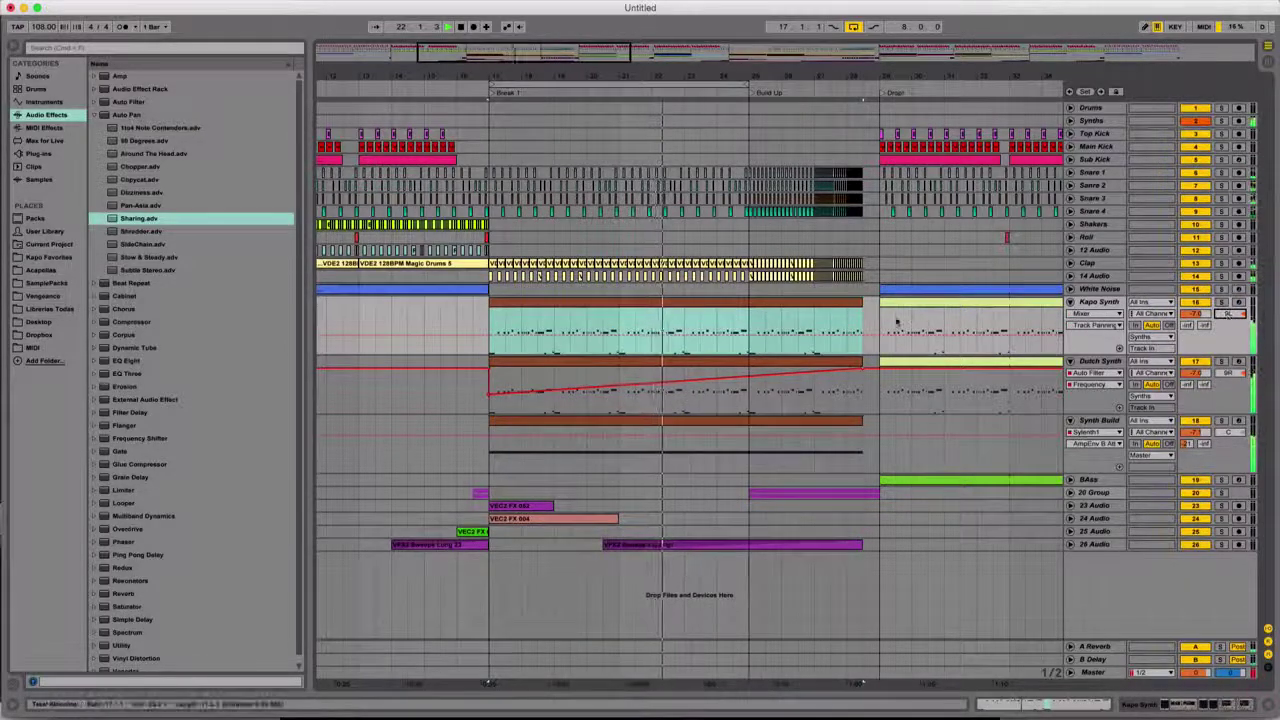
Turn off looping, zoom out over the song, and solo the 20 Group track.
click(853, 27)
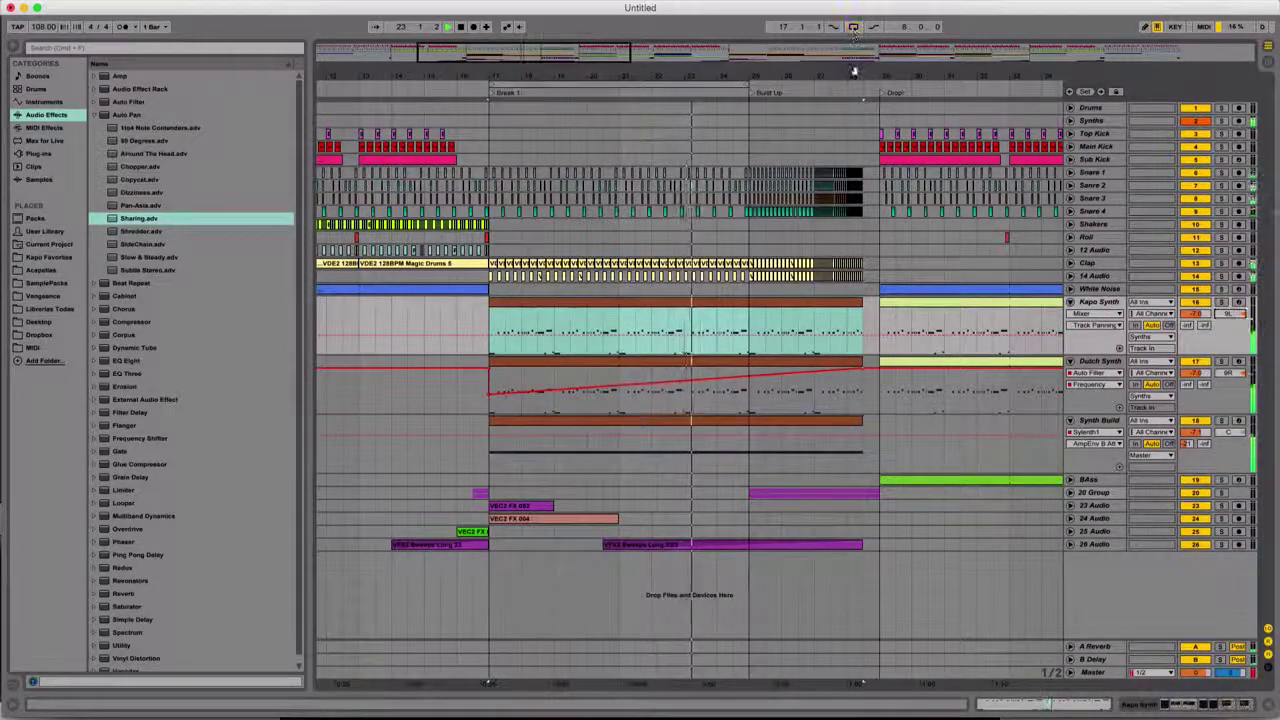
key(minus)
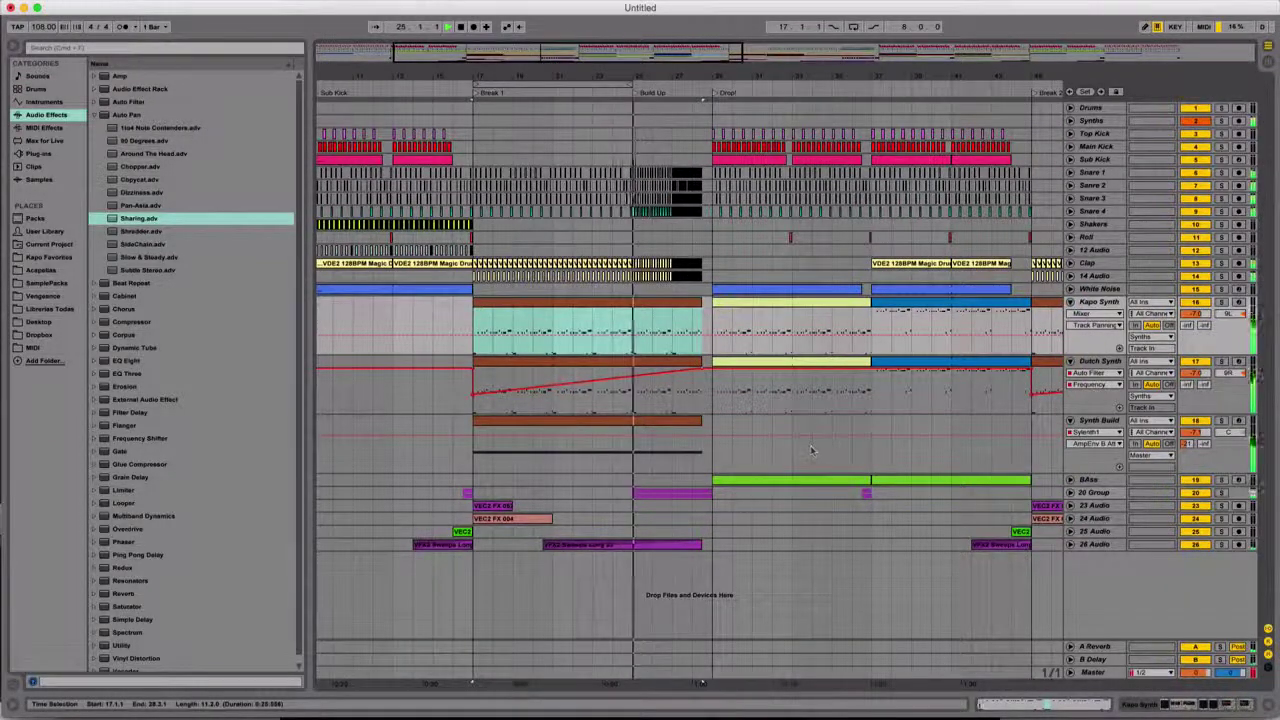
click(1220, 493)
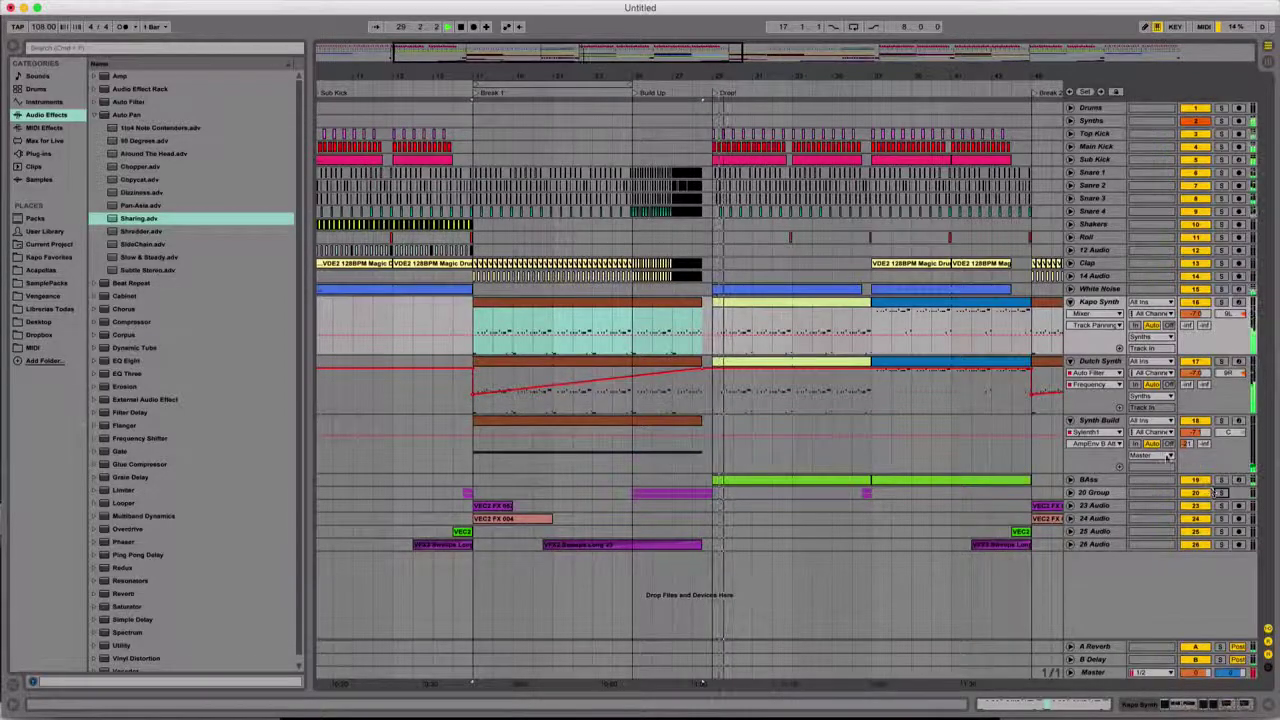
drag(780, 77, 760, 55)
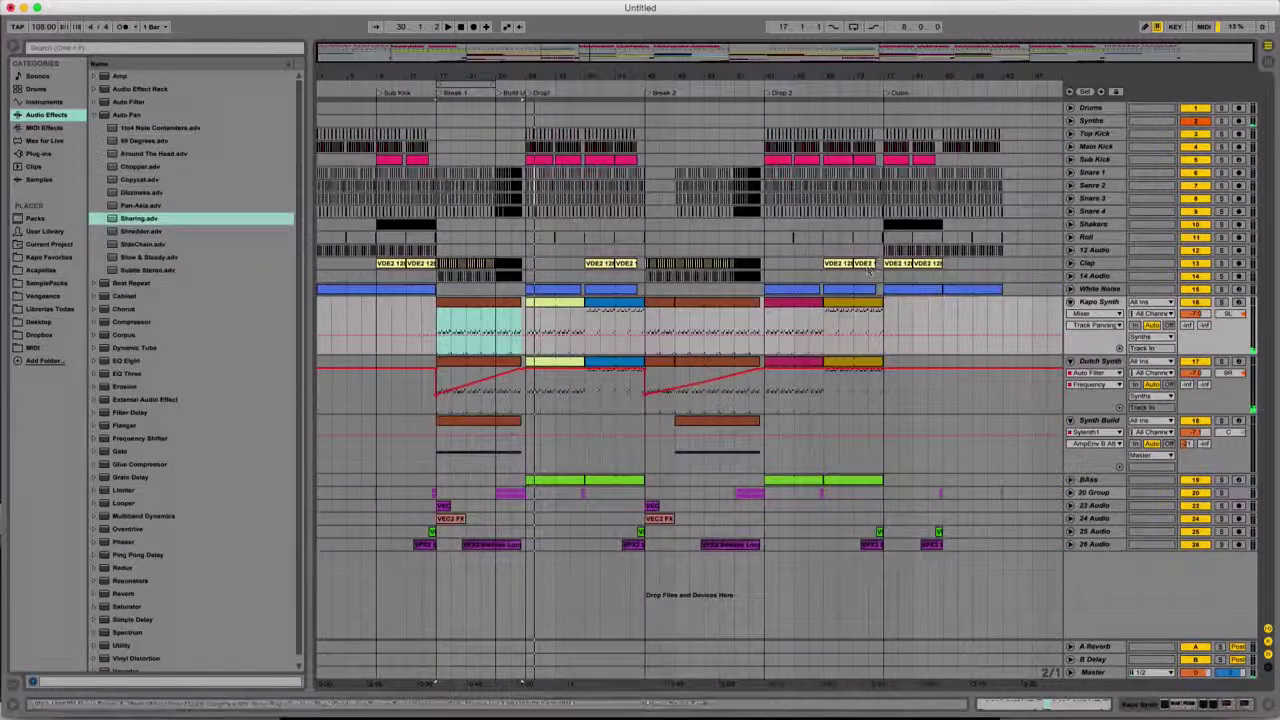
Fold the synth tracks back to single rows and place the insert mark at bar 29.
alt+click(1070, 301)
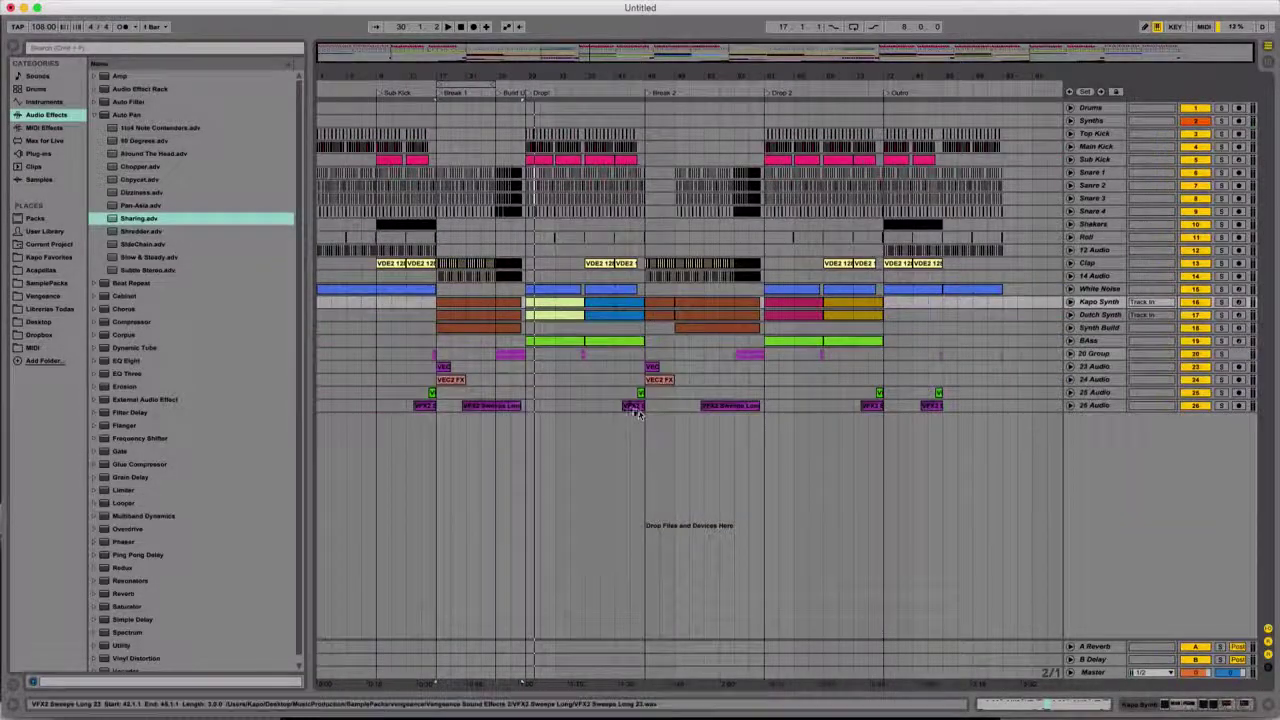
click(517, 356)
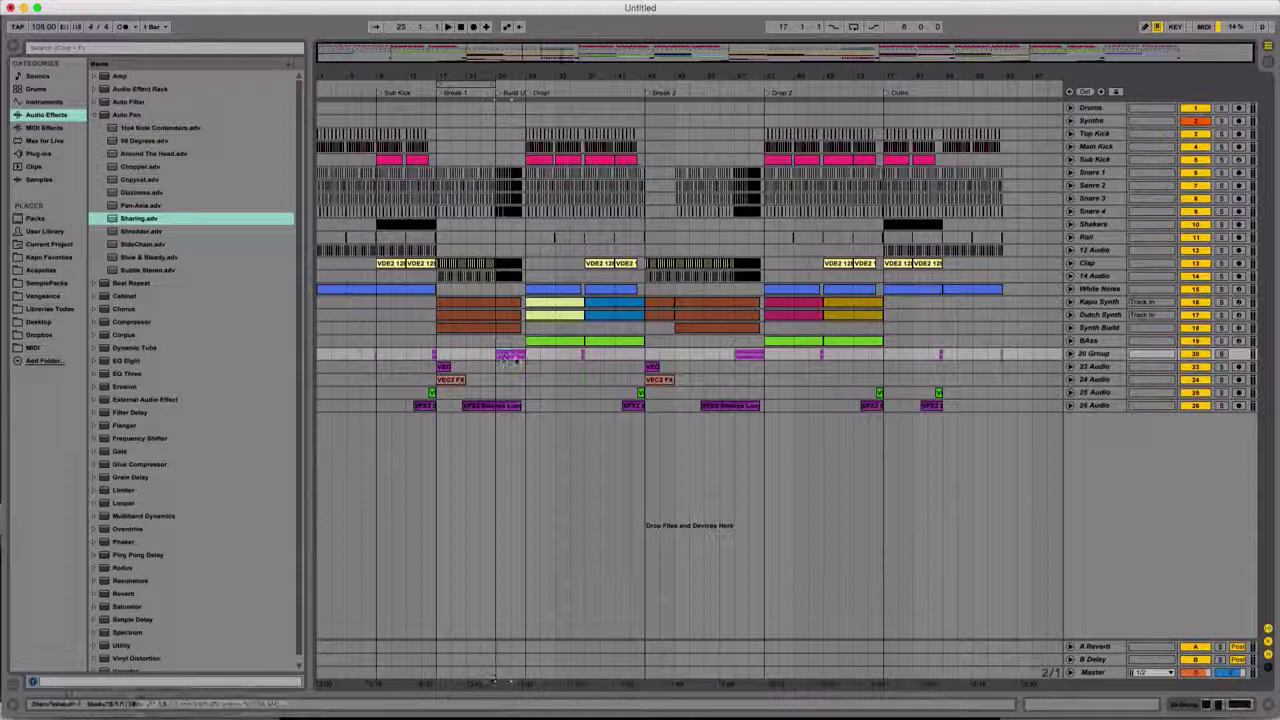
click(575, 360)
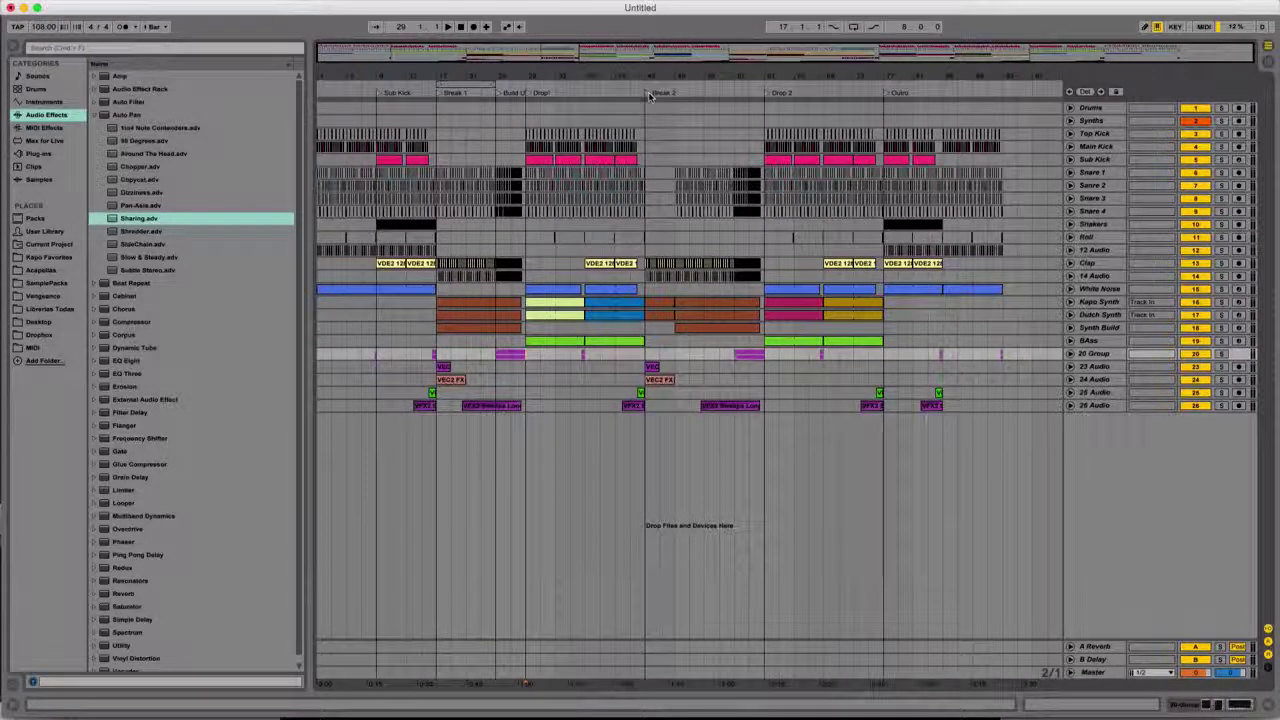
click(691, 160)
Loop the entire arrangement with Cmd+A and Cmd+L, then clear the selection.
key(super+a)
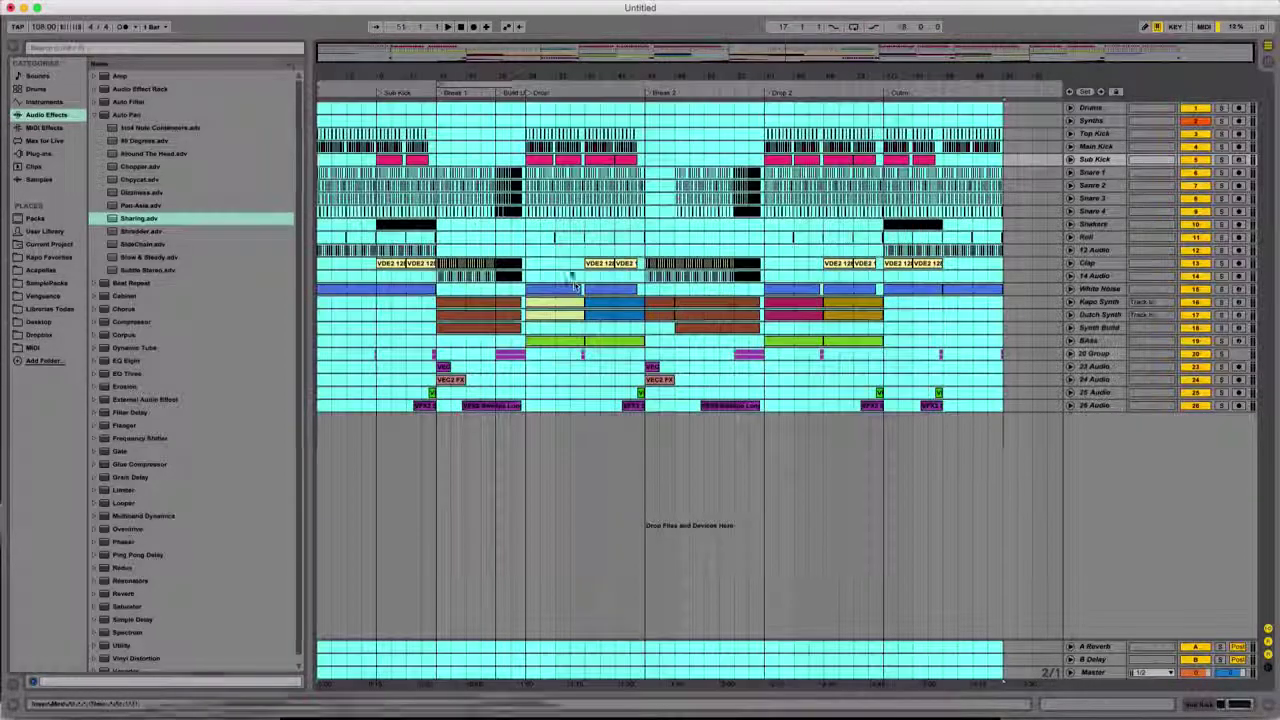
key(super+l)
click(647, 221)
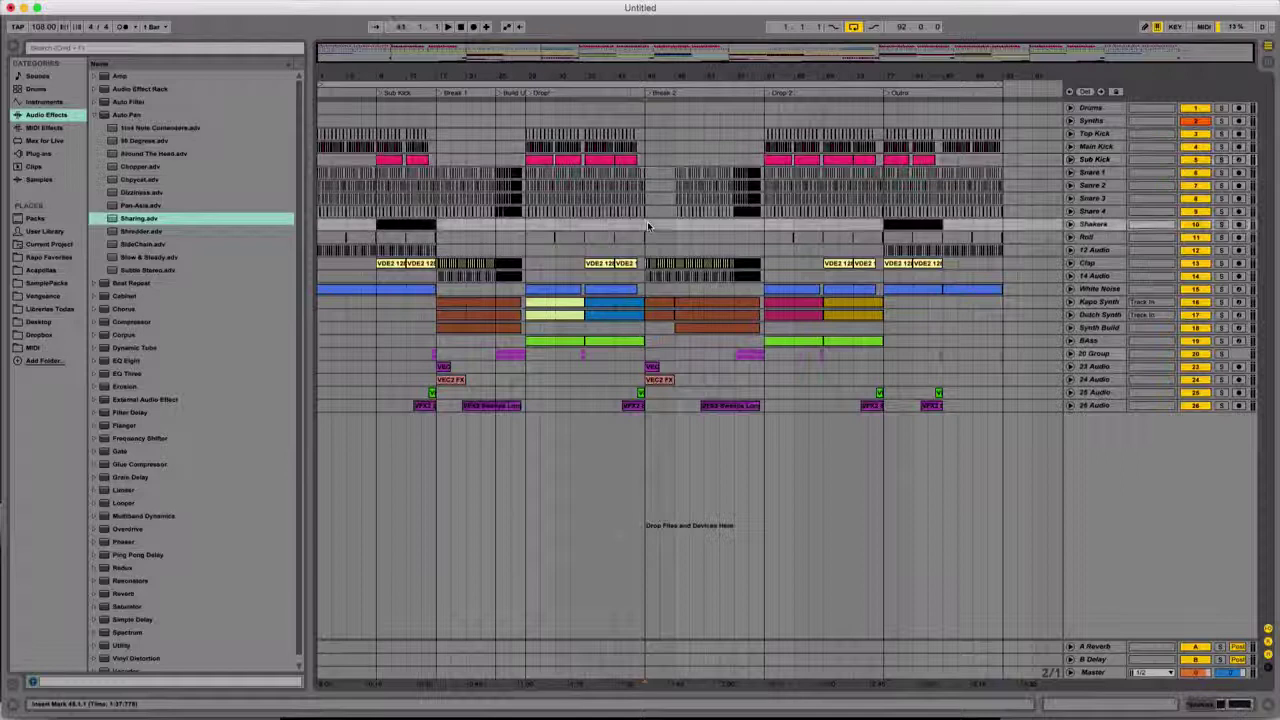
drag(647, 225, 643, 228)
click(643, 228)
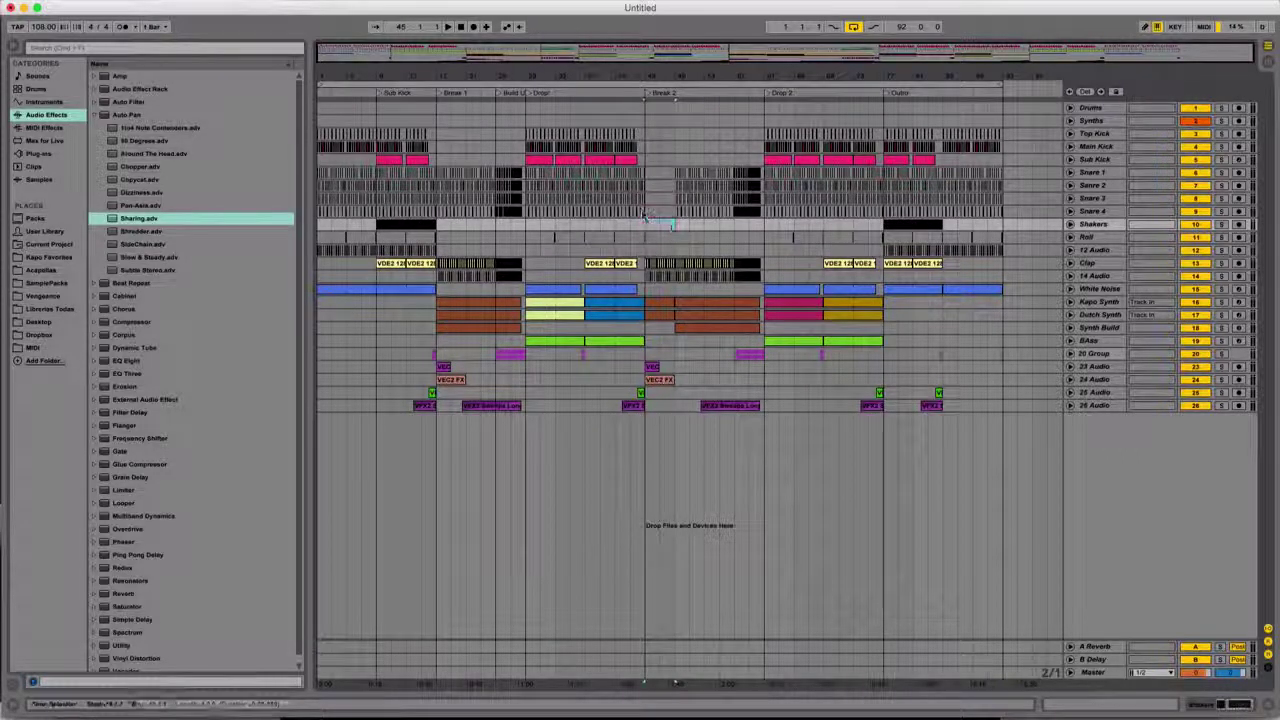